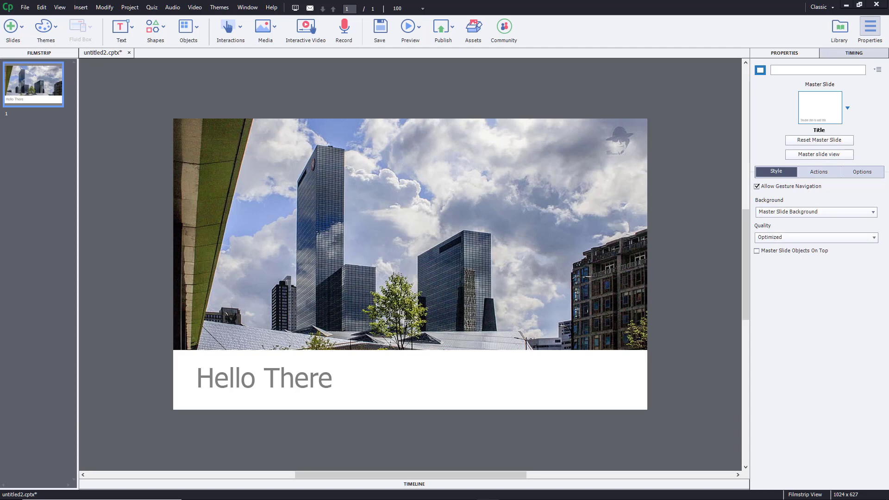
- Skip object audio on the title shape and open slide-level Slide Audio recording for slide 1
left_click(276, 377)
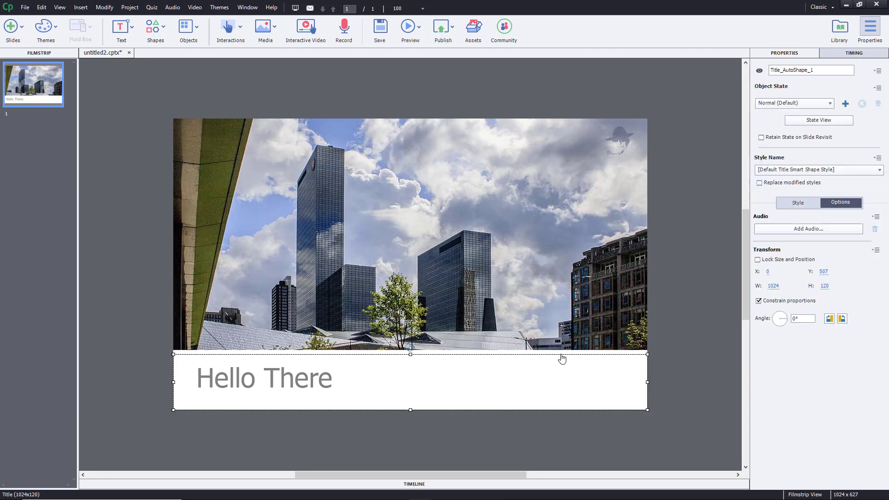
left_click(788, 228)
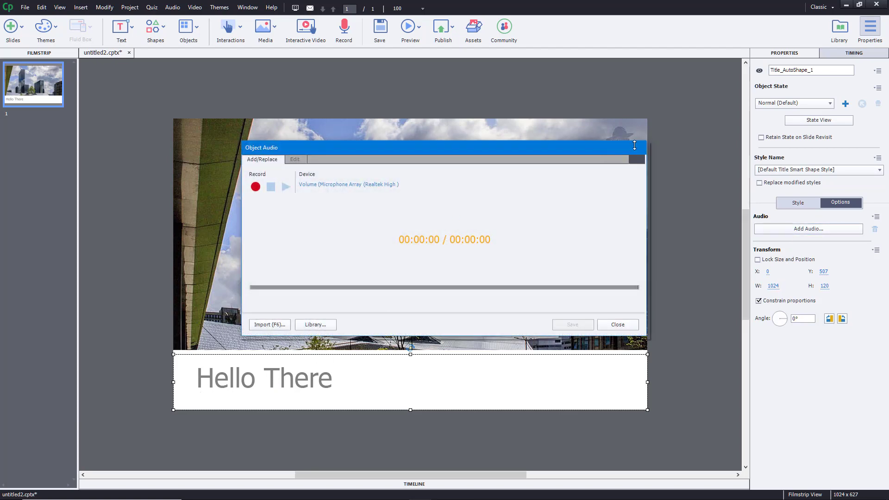
left_click(617, 324)
left_click(689, 255)
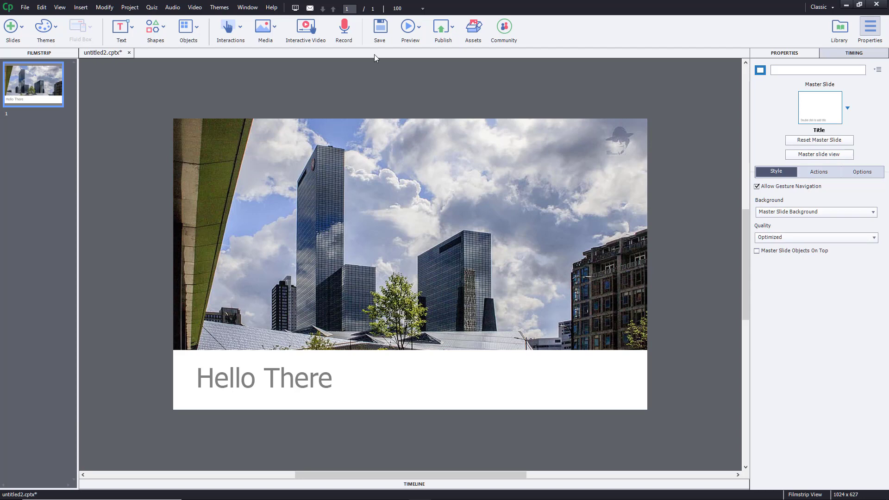
left_click(343, 24)
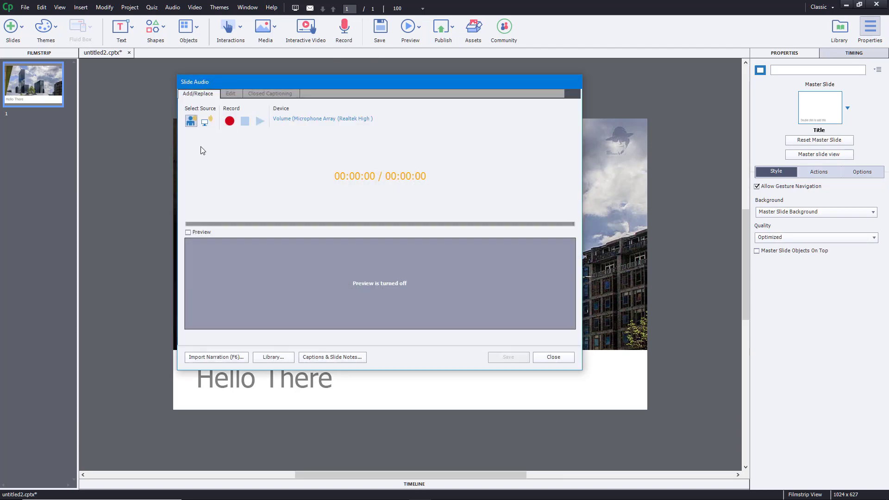
- Set the narration input to the USB Sound Device at variable bitrate
left_click(298, 118)
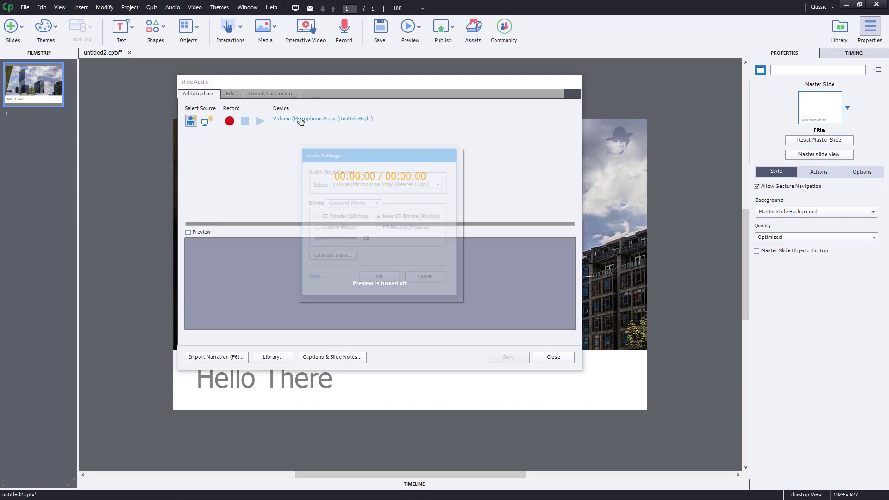
left_click(366, 186)
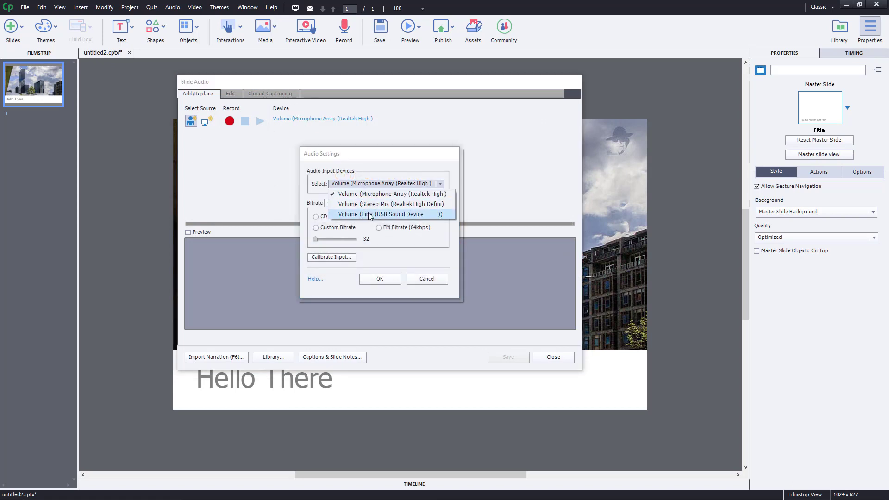
left_click(368, 212)
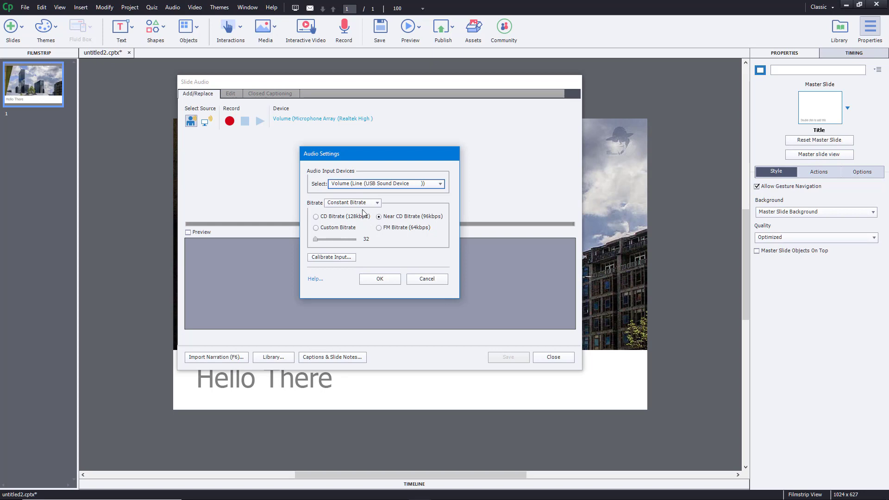
left_click(362, 203)
left_click(357, 222)
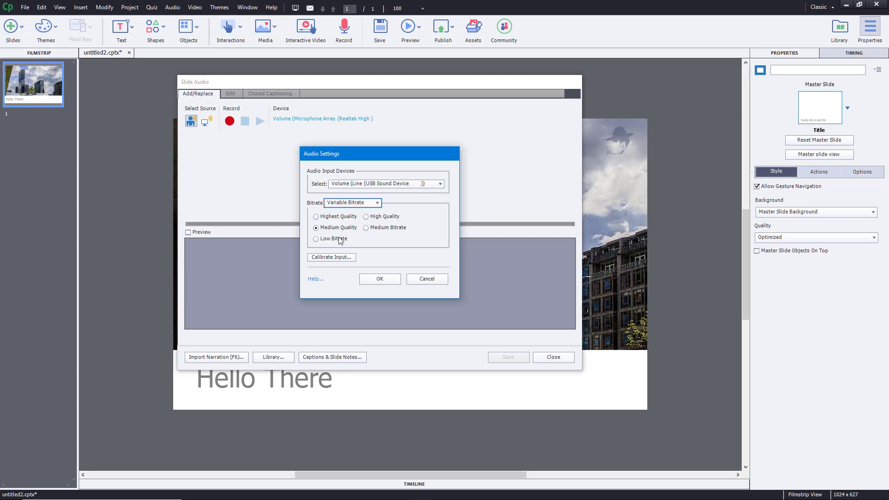
left_click(341, 216)
- Auto-calibrate the input level until it reports OK and confirm the audio settings
left_click(337, 258)
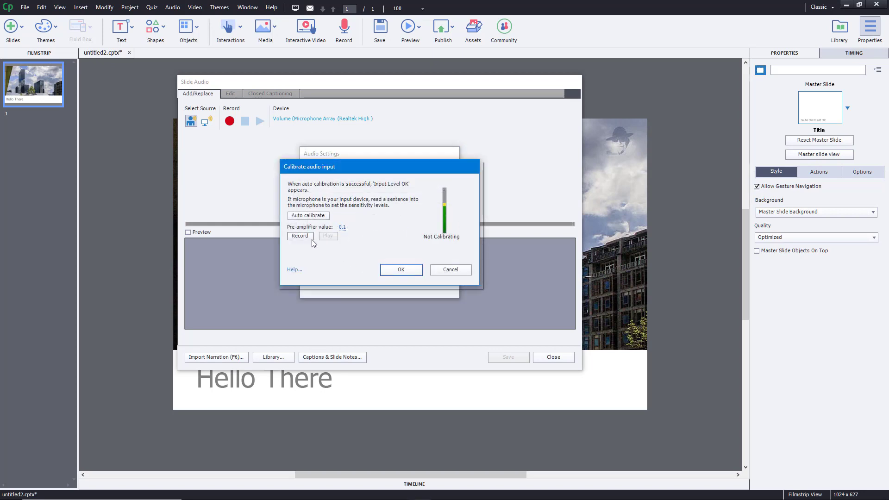
left_click(305, 217)
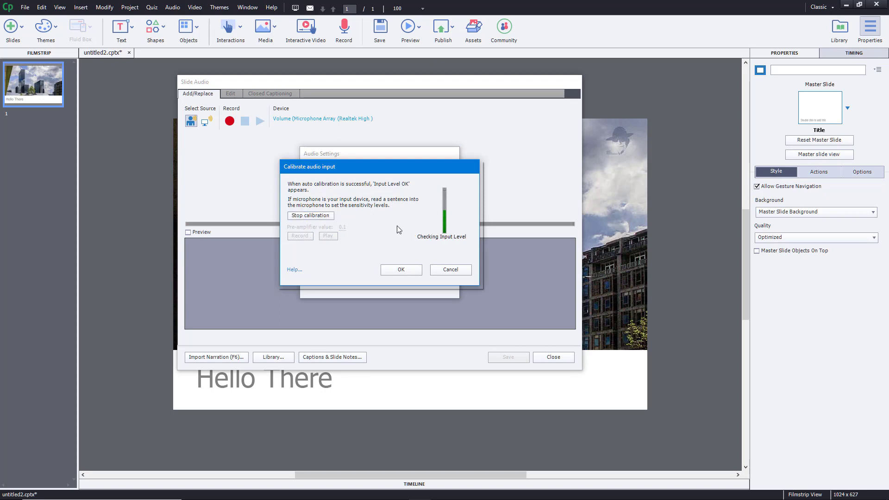
left_click(411, 270)
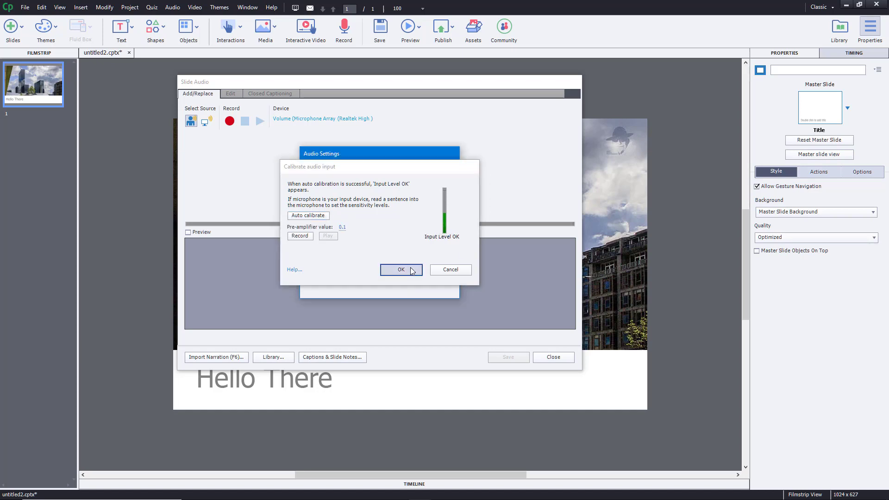
left_click(388, 280)
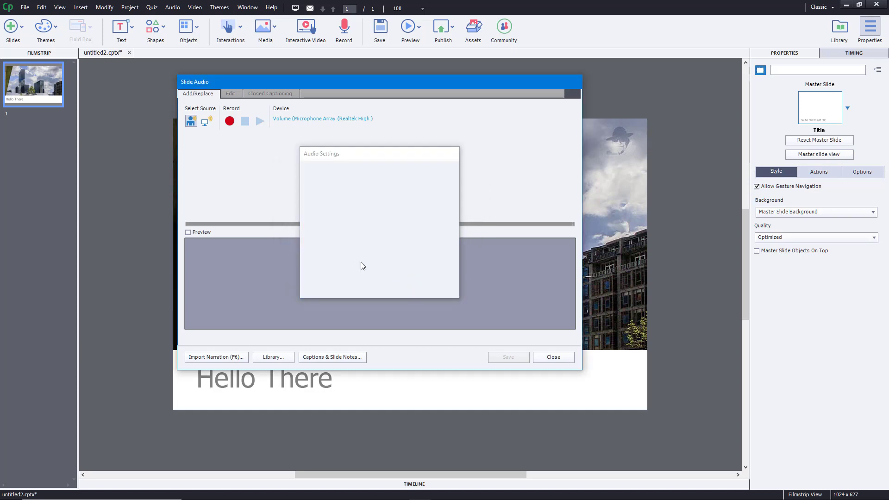
- Record a five-second spoken narration clip, Recording1
left_click(228, 123)
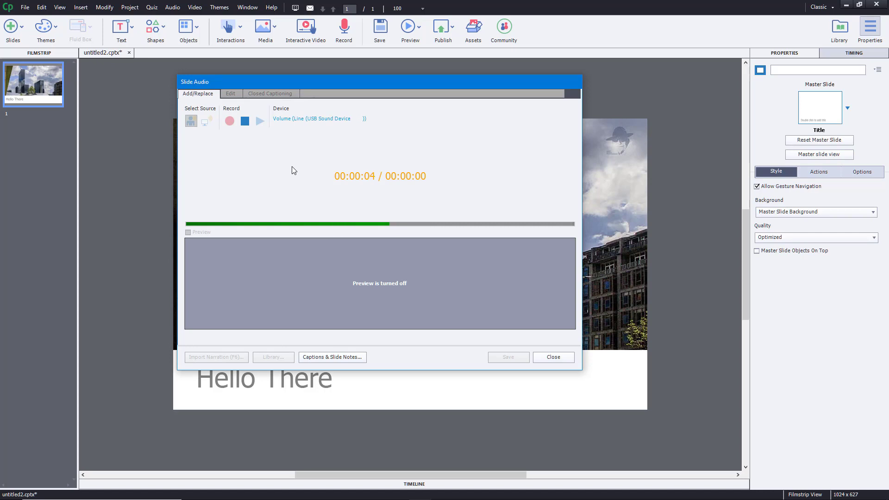
left_click(245, 121)
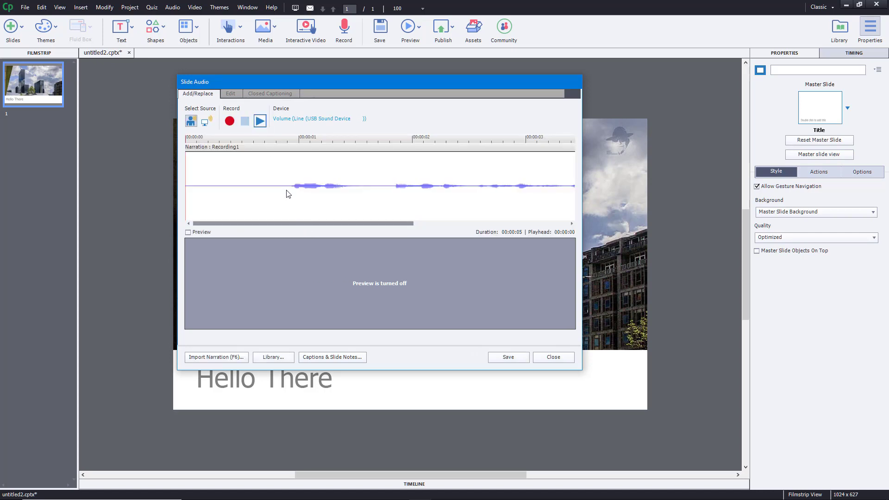
- Trim the leading and trailing silence from Recording1
left_click(230, 94)
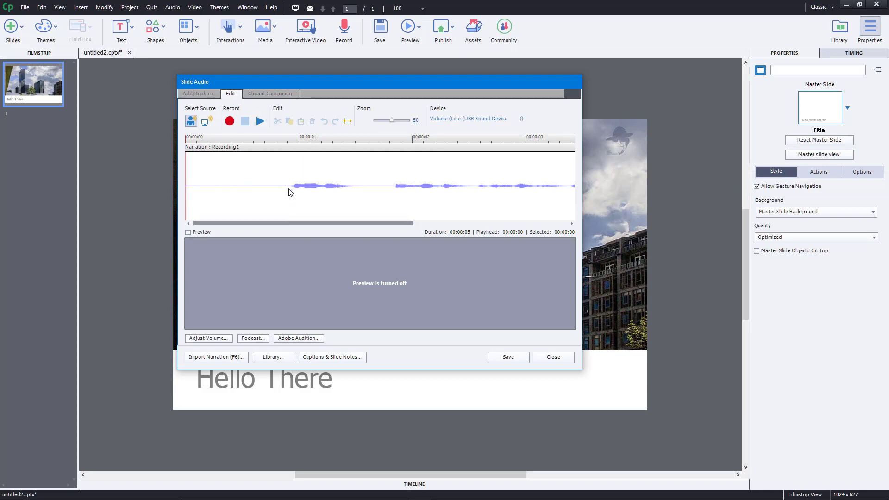
left_click_drag(288, 193, 226, 188)
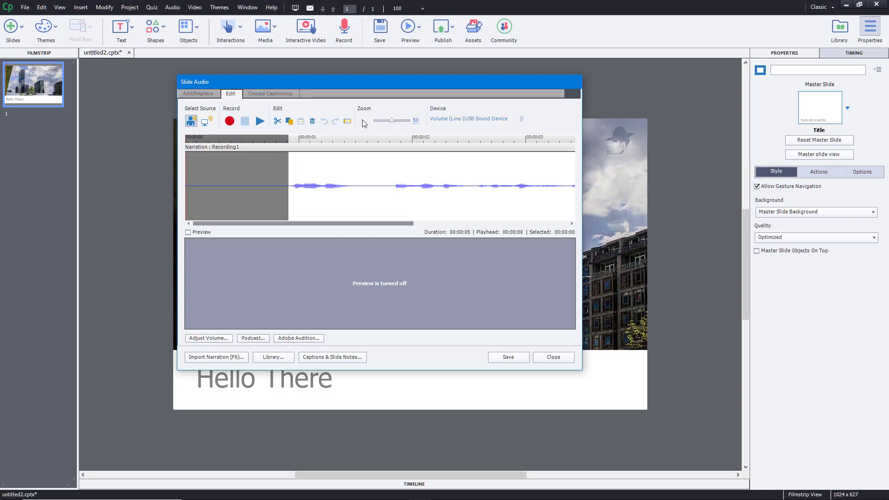
left_click(313, 121)
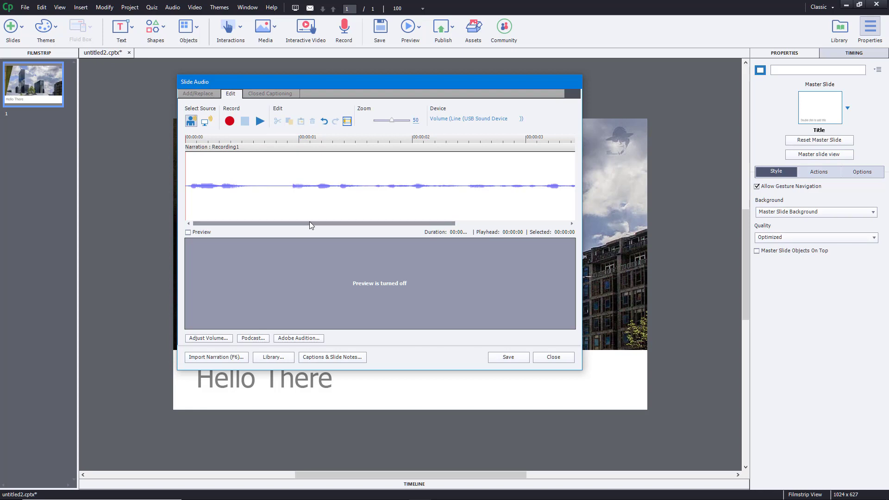
left_click_drag(309, 224, 529, 239)
left_click_drag(445, 189, 575, 190)
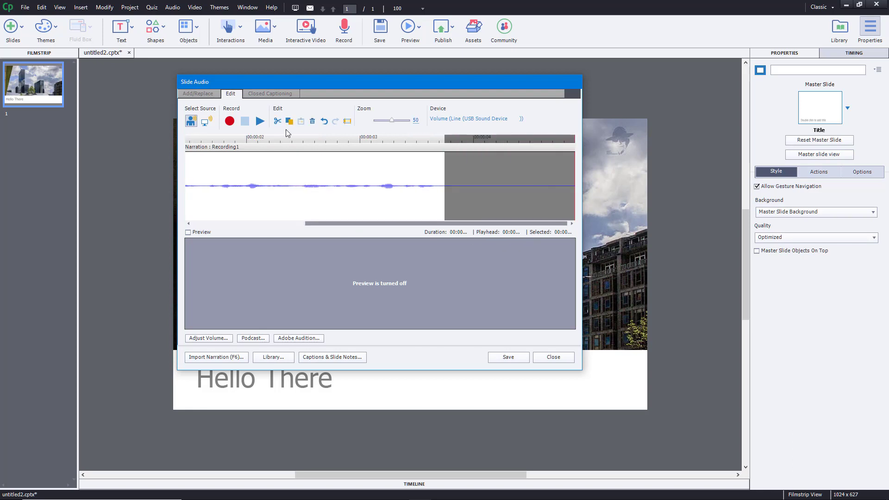
left_click(312, 121)
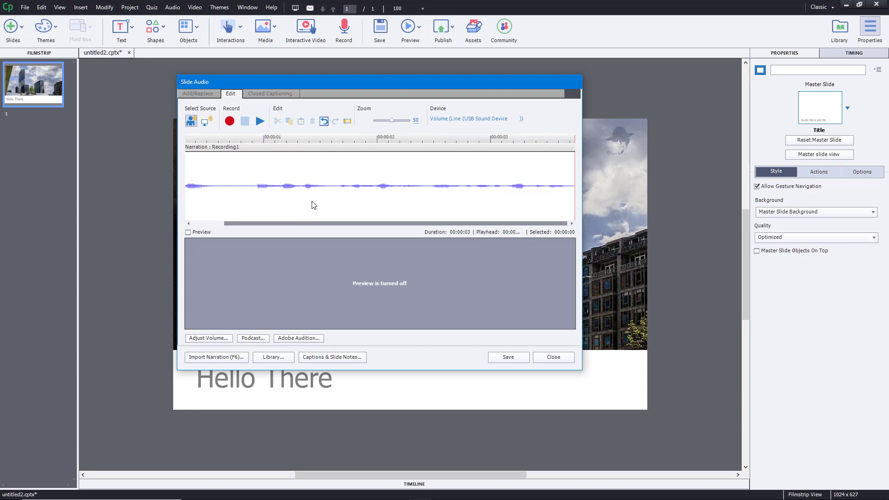
- Boost the narration volume by 10 dB and play back the edited clip
left_click(209, 338)
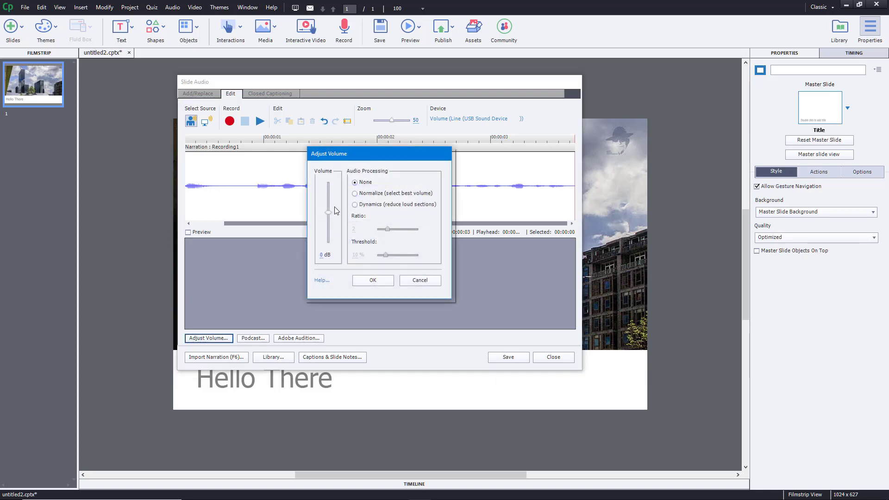
left_click_drag(333, 207, 331, 159)
left_click(373, 280)
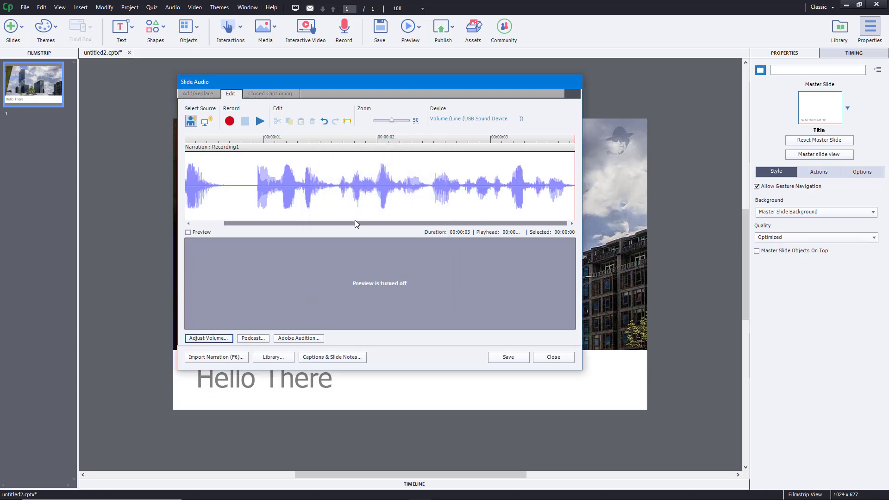
left_click_drag(283, 224, 183, 221)
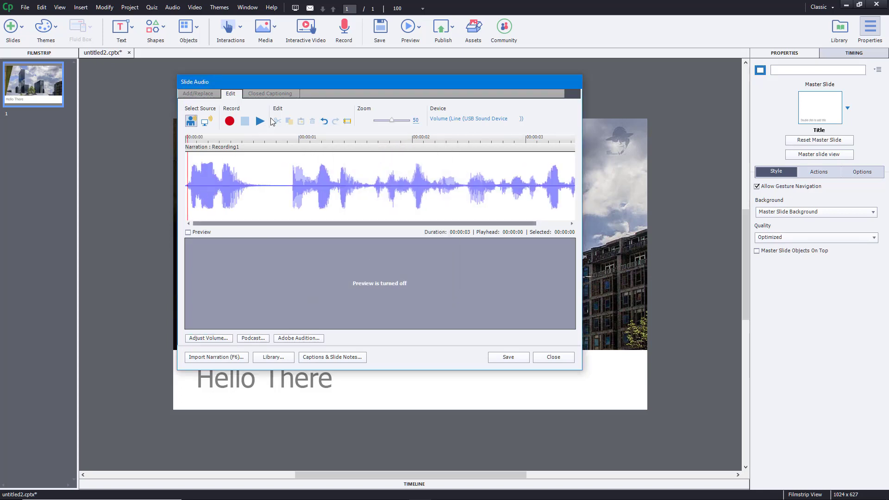
left_click(259, 121)
- Add a first closed caption reading 'Hello There' to the narration
left_click(262, 94)
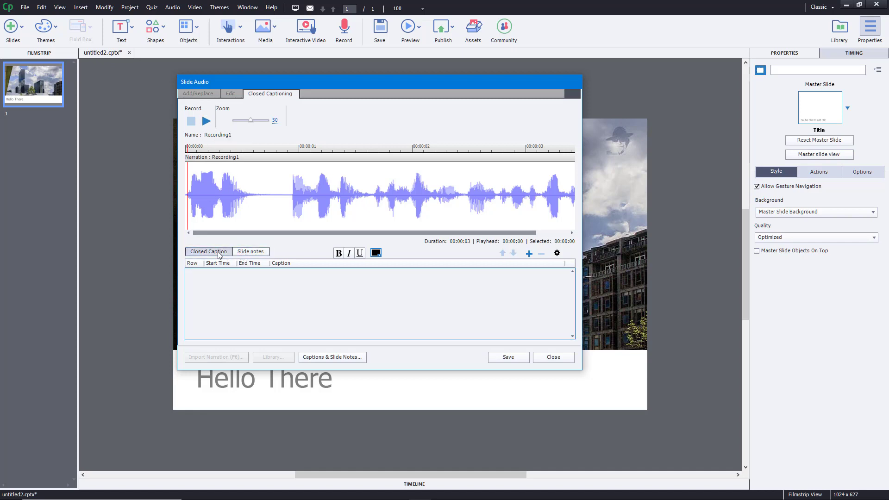
left_click(529, 253)
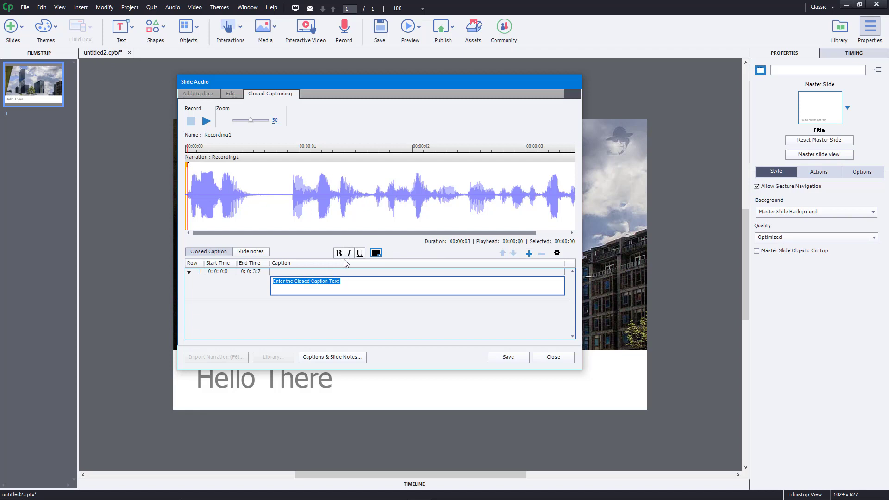
left_click(207, 120)
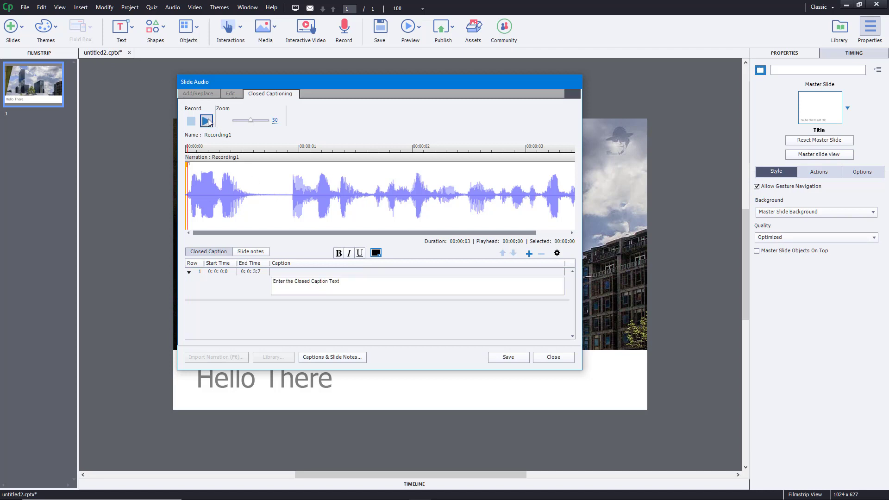
left_click(330, 283)
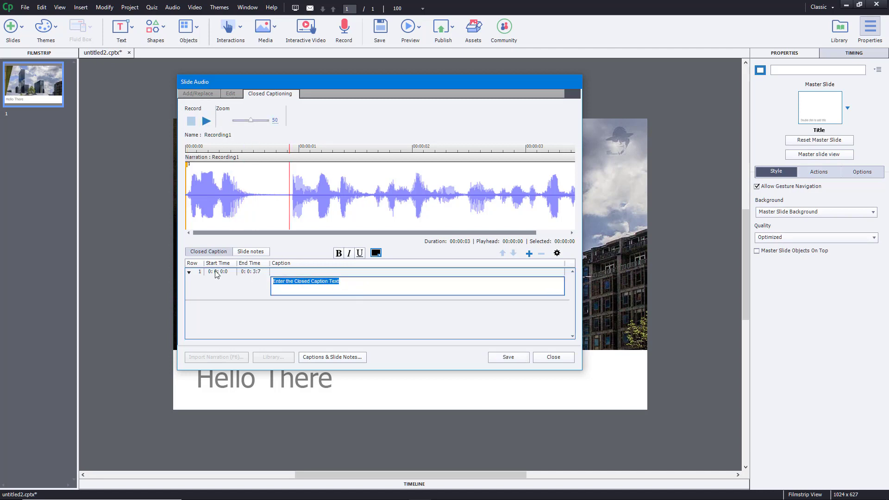
type("Hello There")
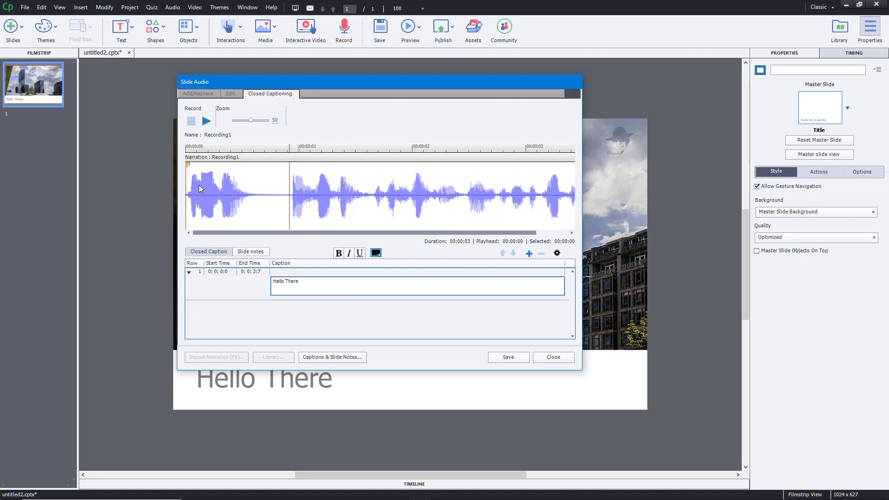
- Play back the narration and place the playhead near 0.9 seconds
left_click(198, 183)
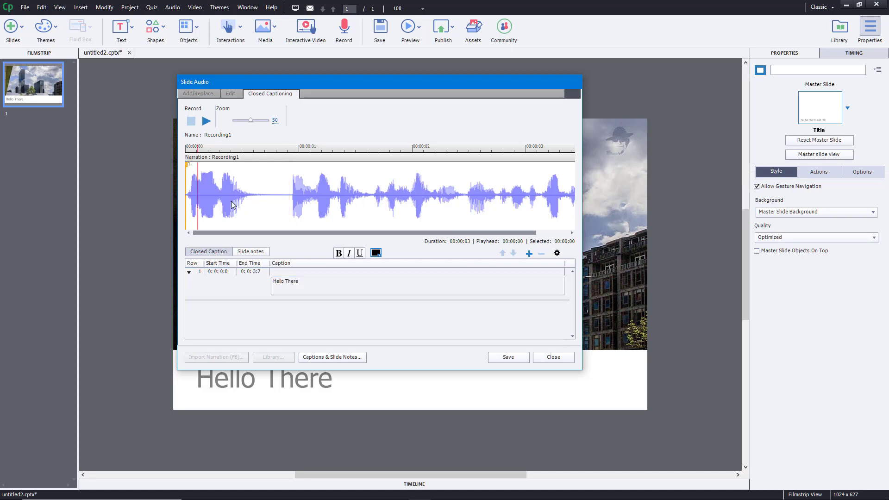
left_click(187, 174)
left_click(206, 121)
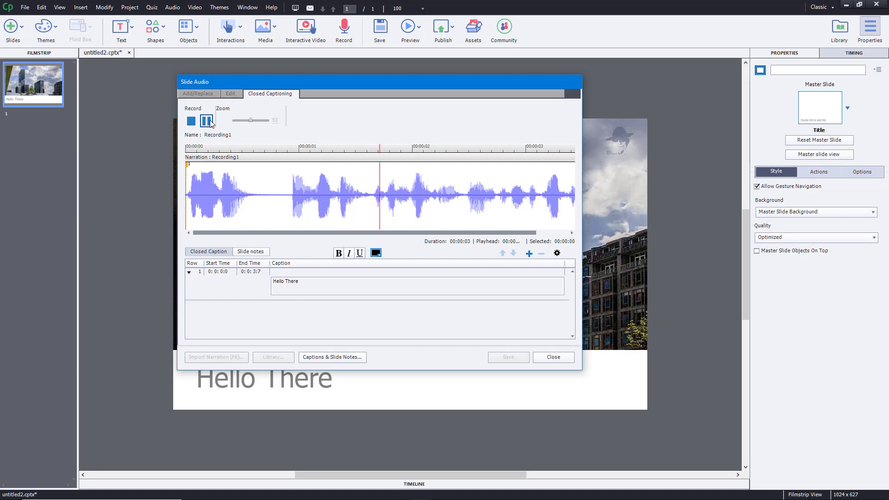
left_click(206, 121)
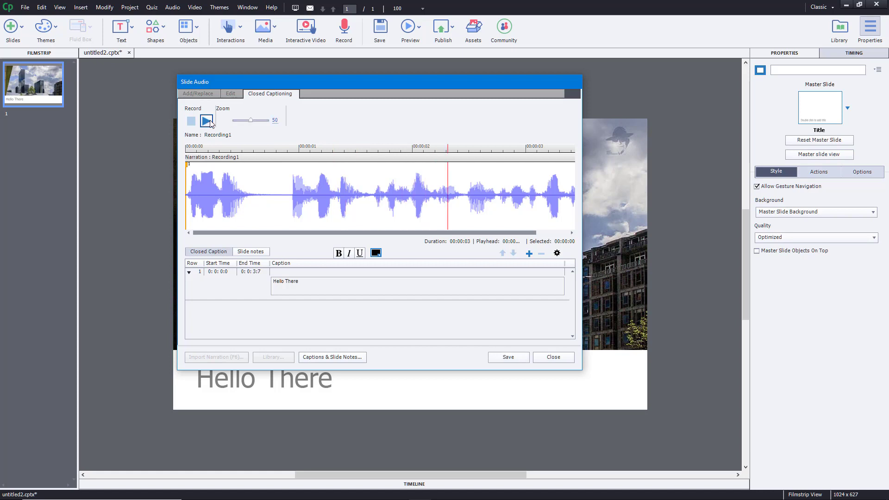
left_click(288, 194)
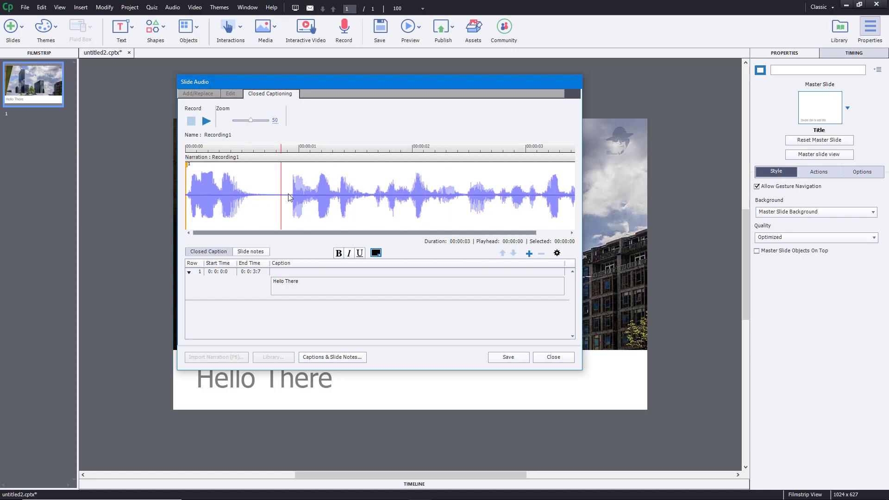
left_click(206, 121)
left_click(288, 187)
- Add a second caption, 'and Welcome to this lesson', and replay to check it
left_click(528, 253)
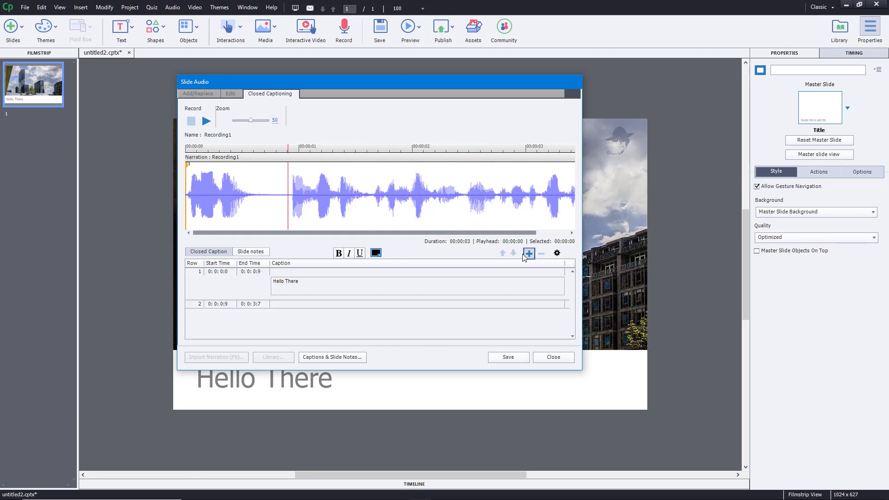
type("A")
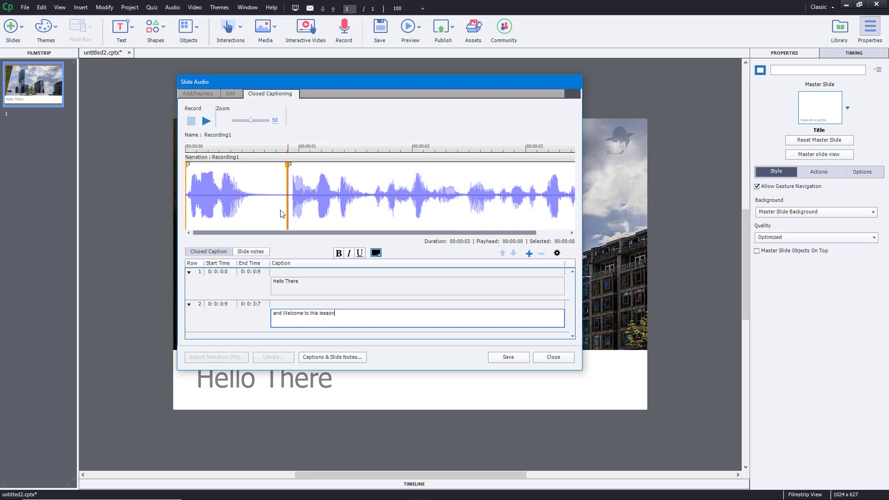
left_click(206, 121)
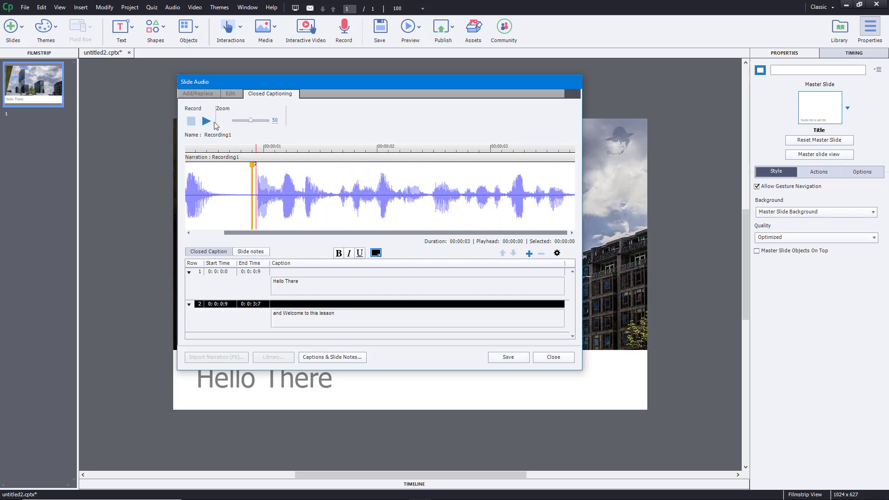
left_click(207, 122)
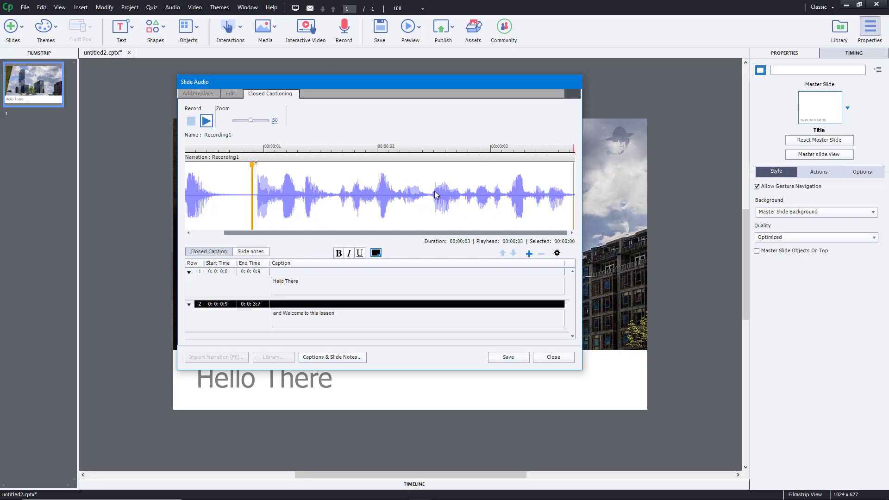
- Add a third caption, 'on Adobe Captivate', and move its start to 0:0:2:5
left_click(529, 253)
type("on")
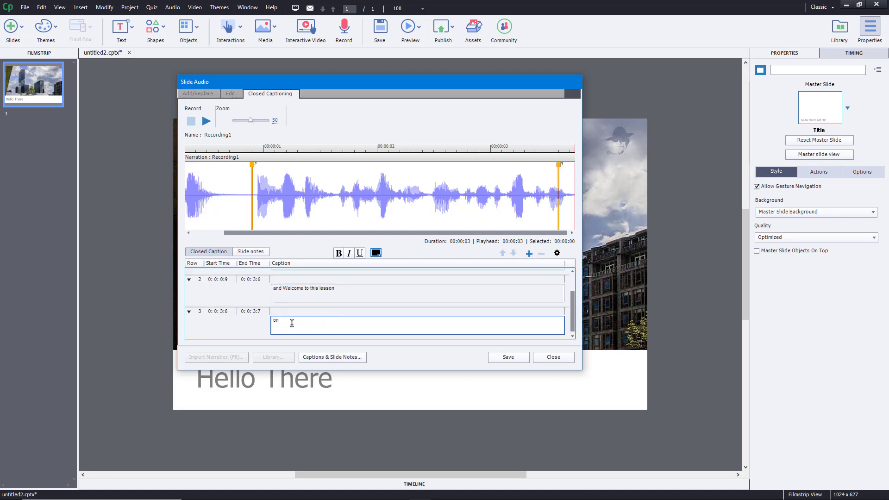
type(" Adobe Captivate")
left_click(207, 120)
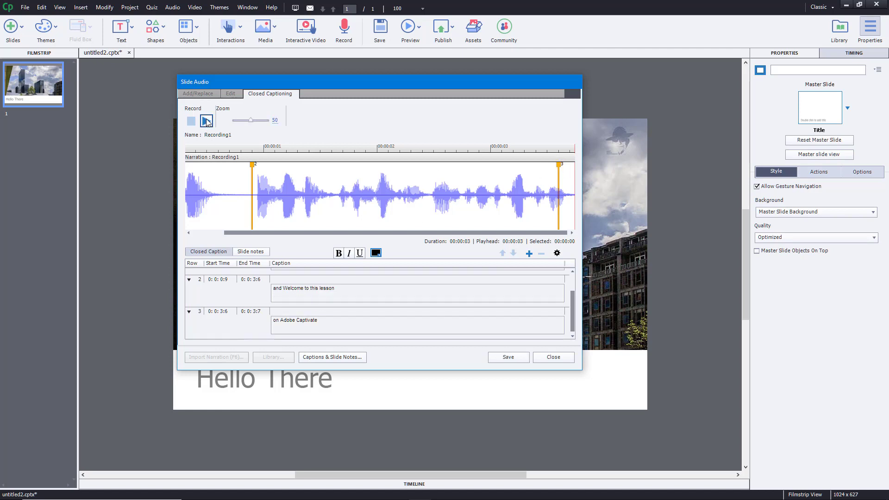
left_click(206, 121)
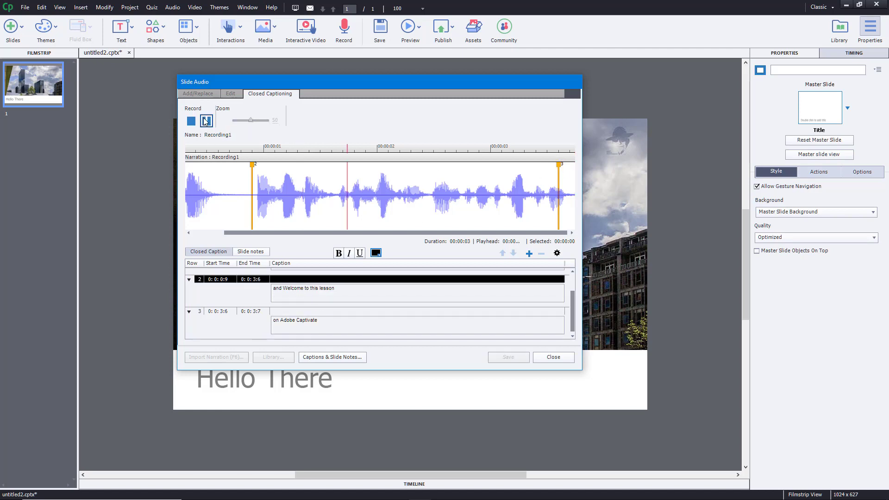
left_click(207, 121)
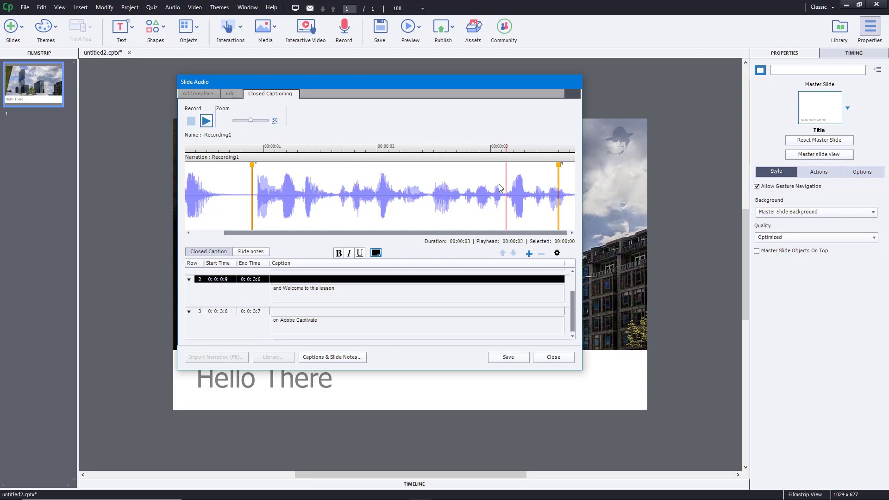
left_click(431, 194)
left_click_drag(559, 163, 433, 171)
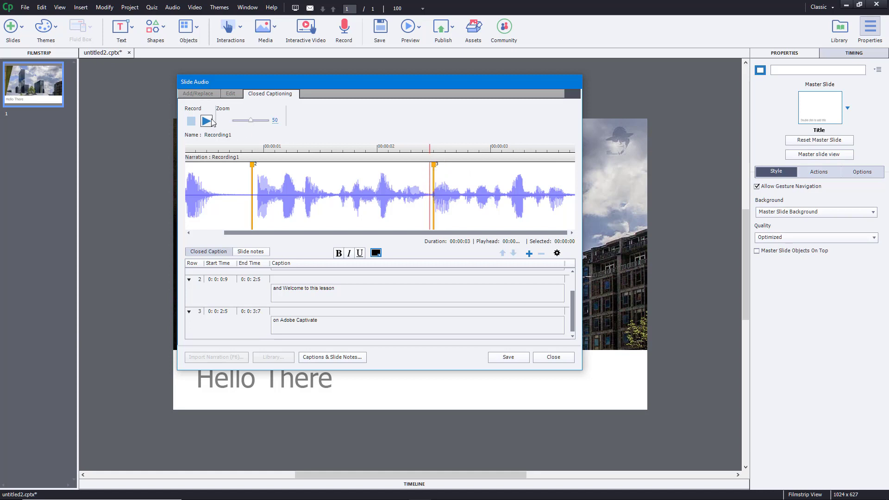
left_click(206, 121)
left_click_drag(234, 233, 189, 230)
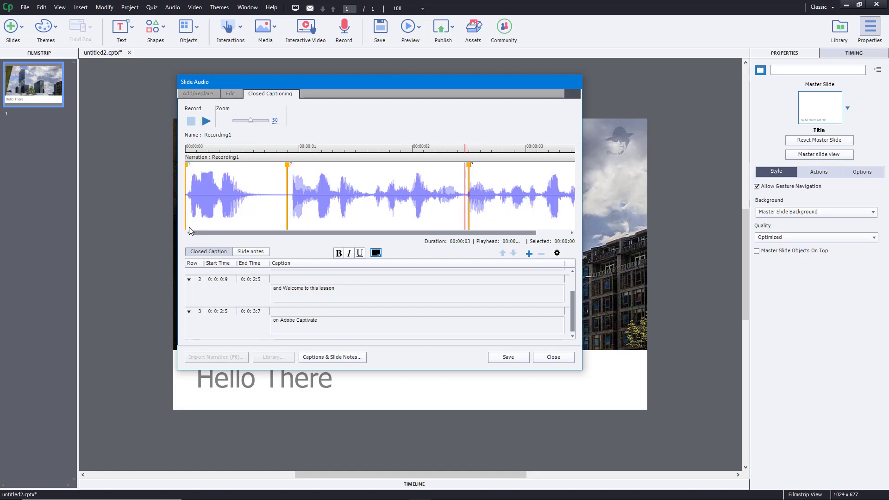
left_click(206, 121)
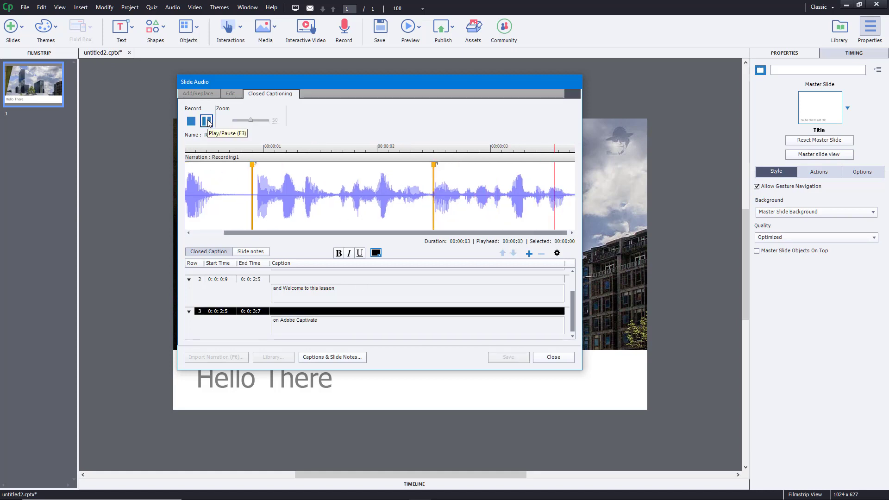
scroll(220, 302, "up", 1)
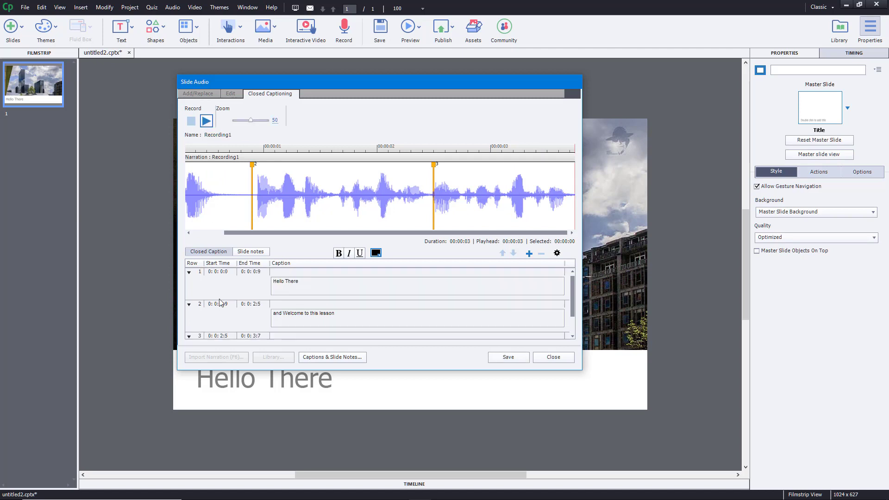
left_click(220, 275)
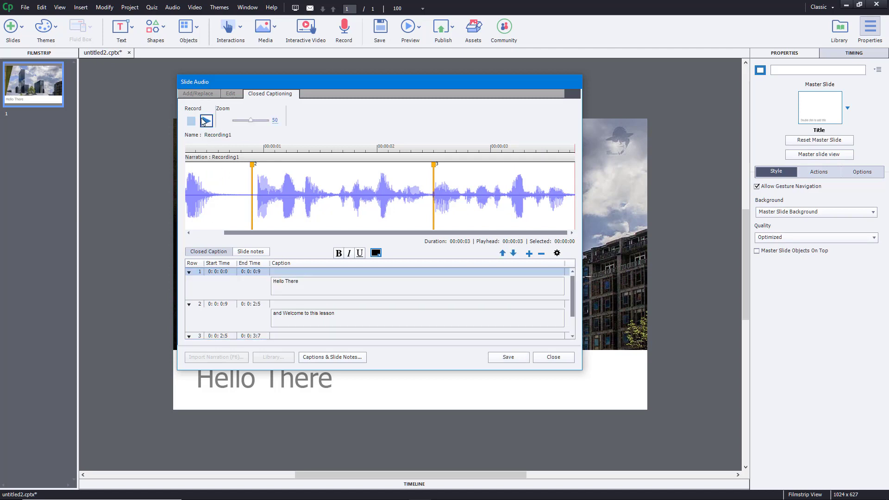
left_click(231, 224)
scroll(225, 234, "left", 1)
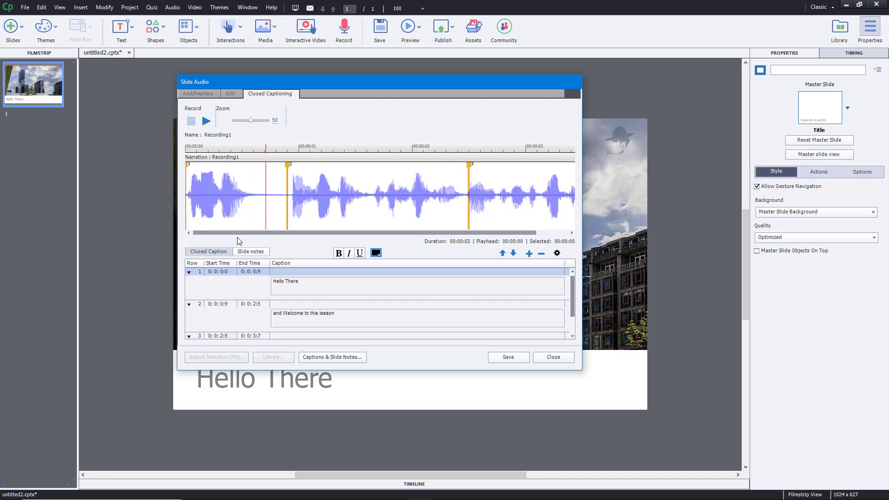
left_click(189, 150)
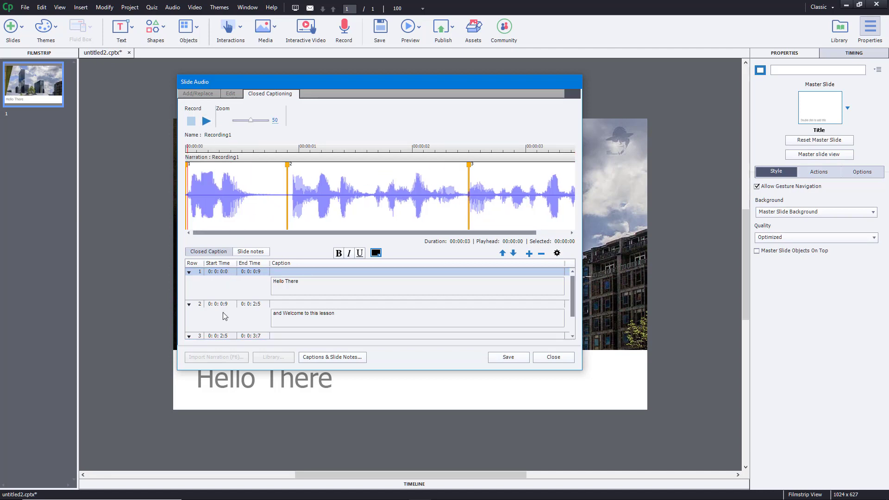
left_click(206, 121)
- Make the 'Hello There' caption text bold
left_click(311, 284)
triple_click(338, 285)
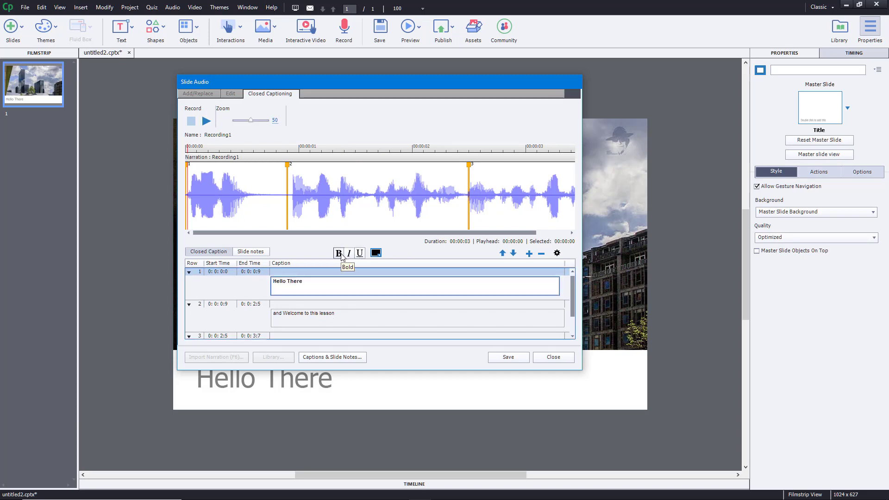
left_click(322, 316)
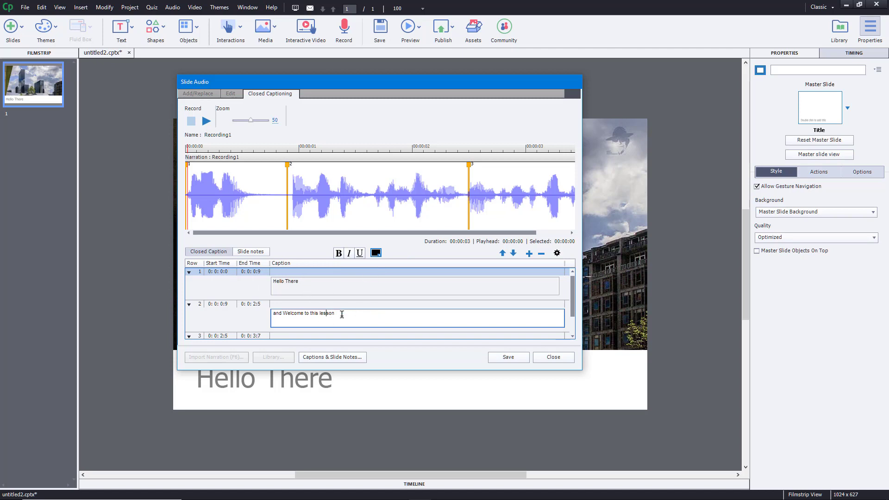
scroll(574, 296, "down", 2)
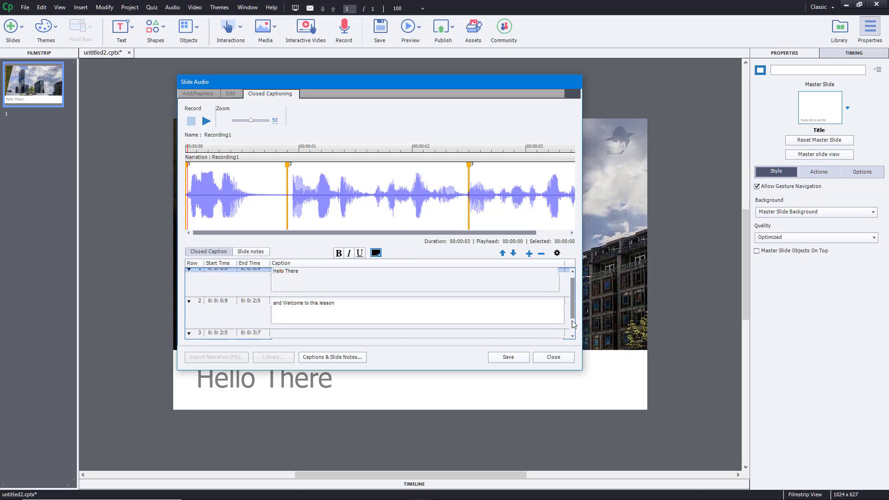
- Make 'Adobe Captivate' bold and dark green, then save the narration as Recording1.wav
left_click(321, 319)
left_click_drag(320, 320, 281, 320)
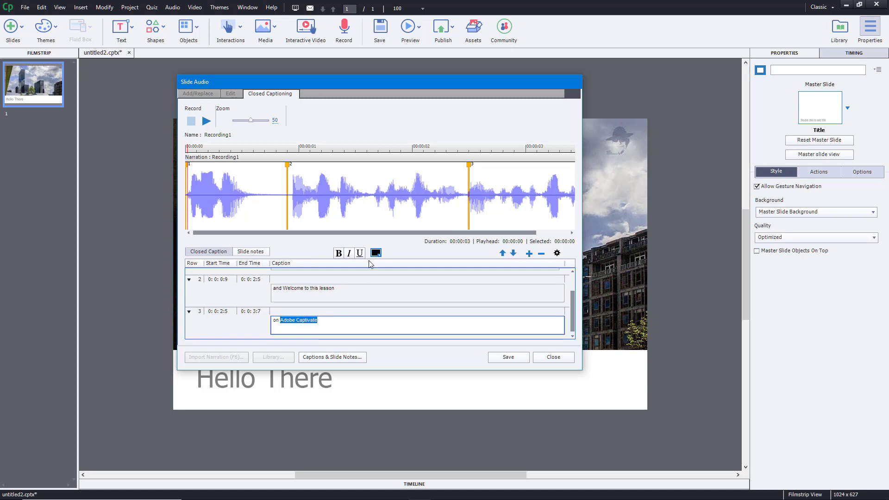
left_click(376, 254)
left_click(493, 309)
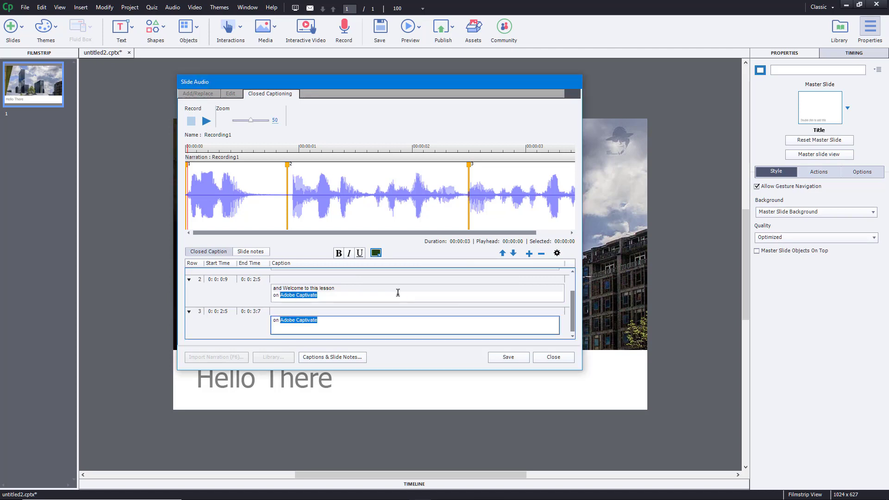
left_click(345, 323)
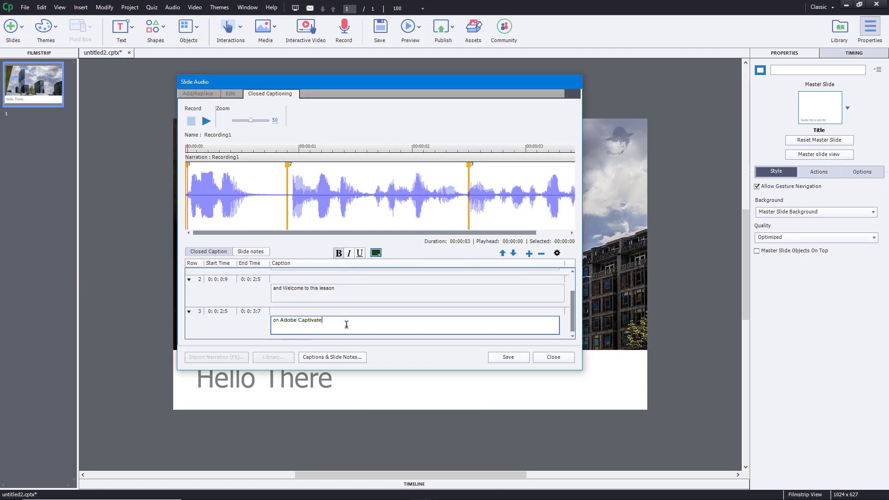
key("ctrl+s")
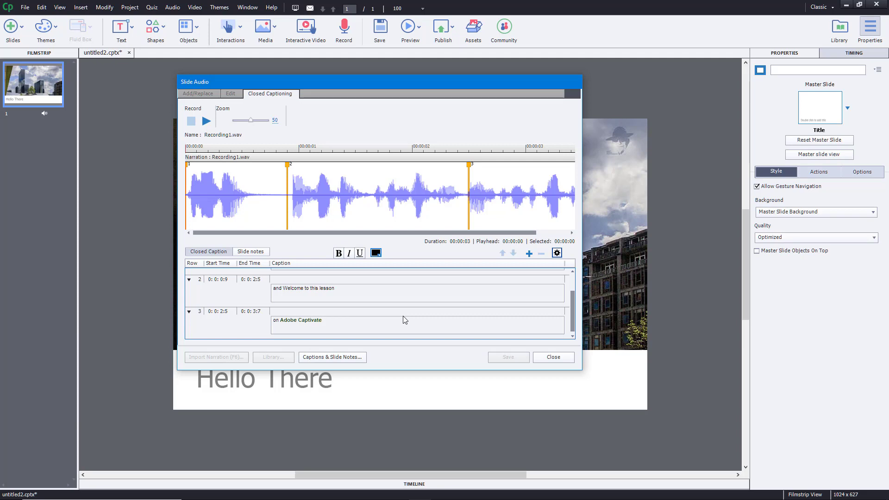
left_click(557, 253)
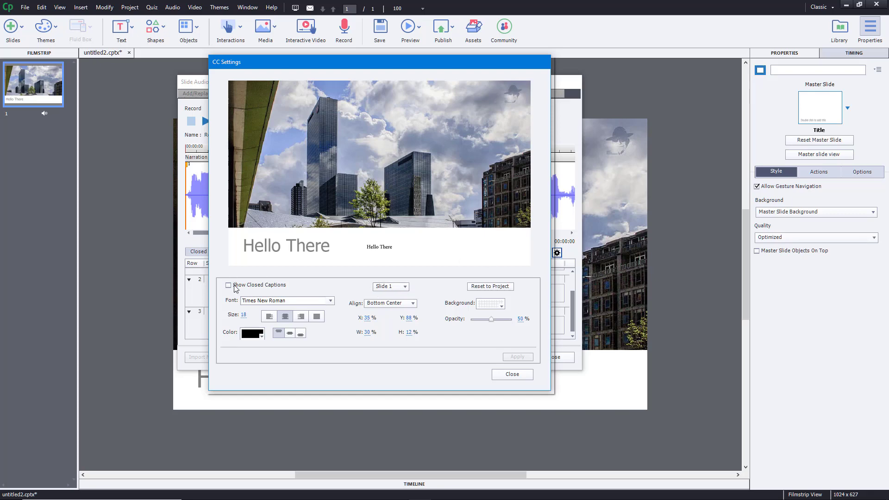
- Turn on slide closed captions, trying top centre before settling on bottom centre
left_click(228, 285)
left_click(409, 303)
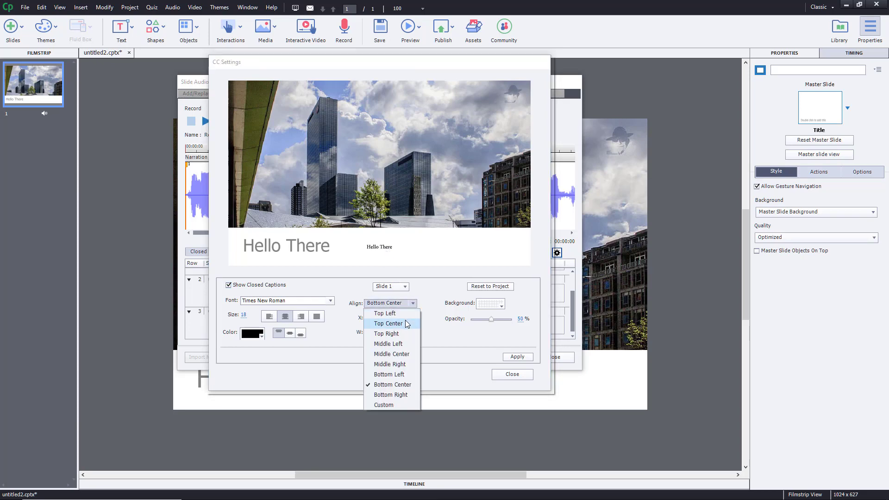
left_click(387, 322)
left_click(409, 303)
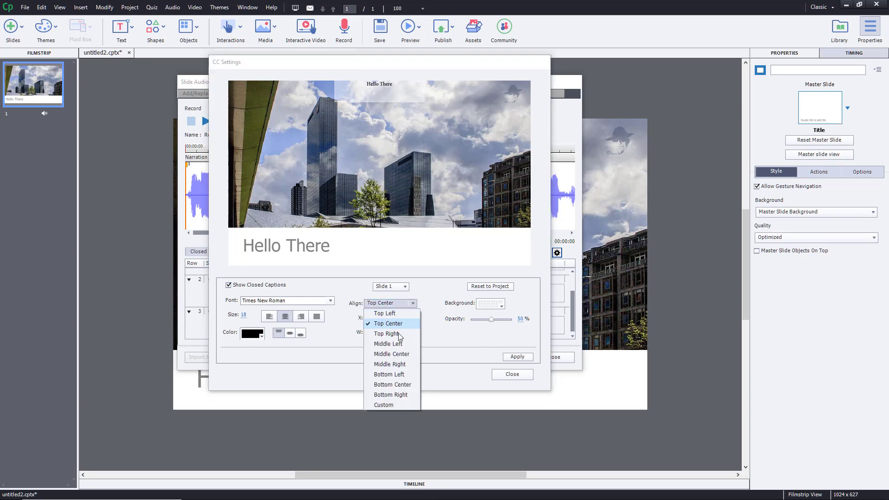
left_click(398, 384)
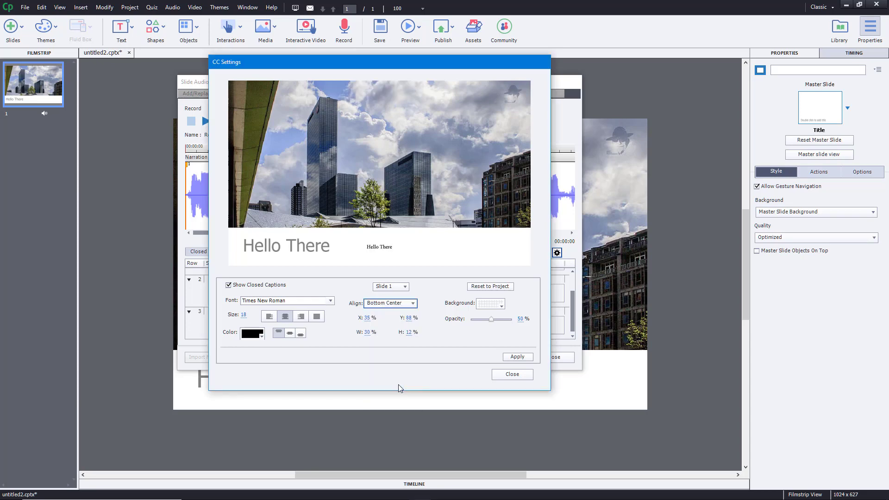
- Set caption opacity to 50% with no background fill, vertically centred in the box
mouse_move(491, 319)
left_mouse_down()
mouse_move(482, 319)
mouse_move(520, 323)
mouse_move(483, 324)
left_mouse_up()
left_click(486, 320)
left_click(519, 319)
type("50")
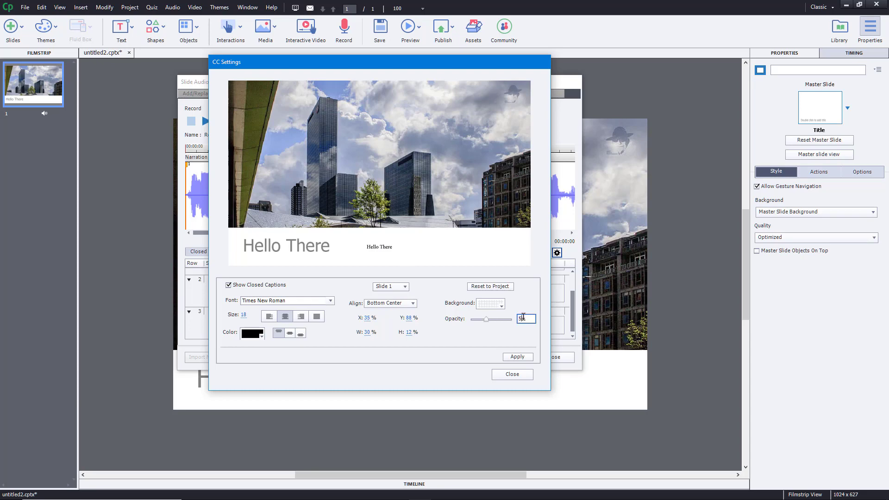
left_click(501, 305)
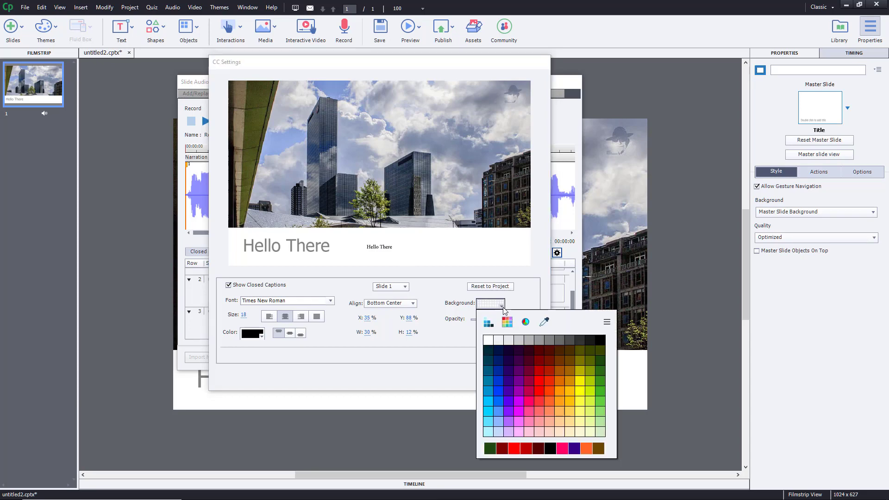
left_click(595, 377)
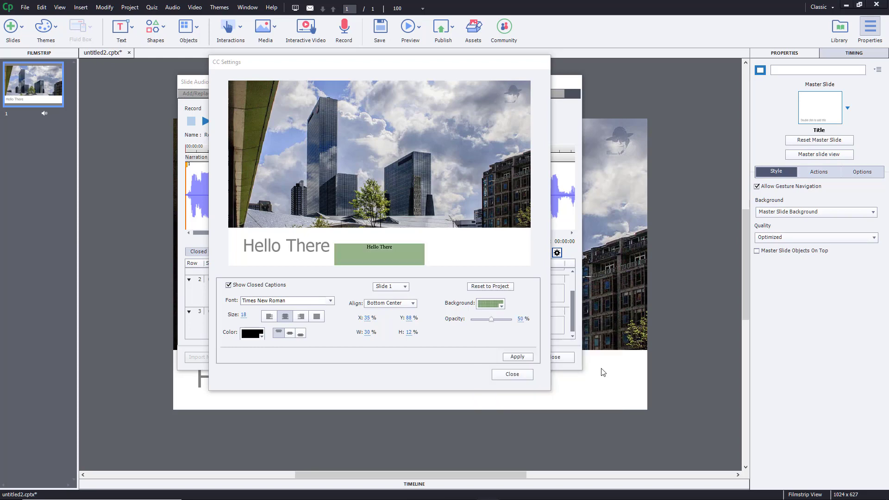
left_click(501, 306)
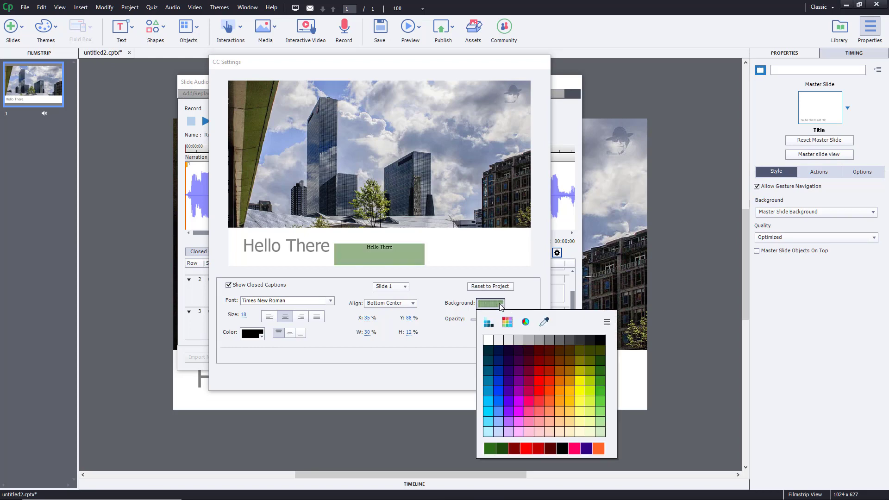
left_click(490, 343)
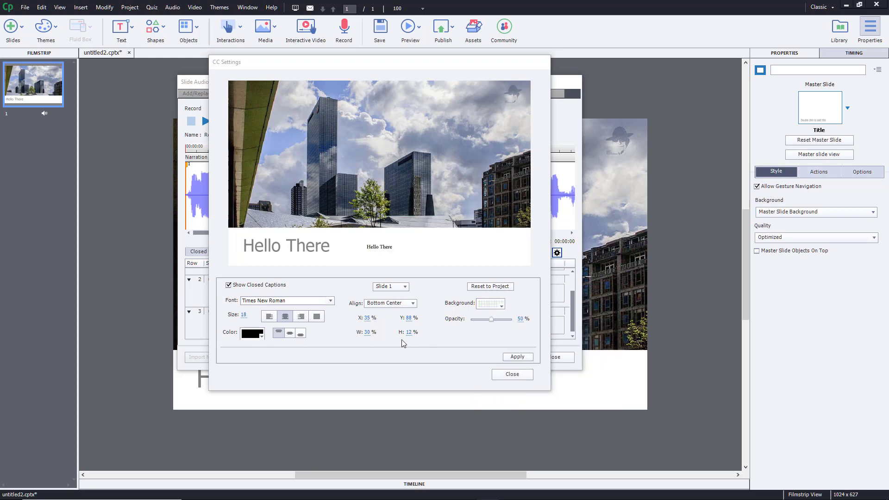
left_click(290, 333)
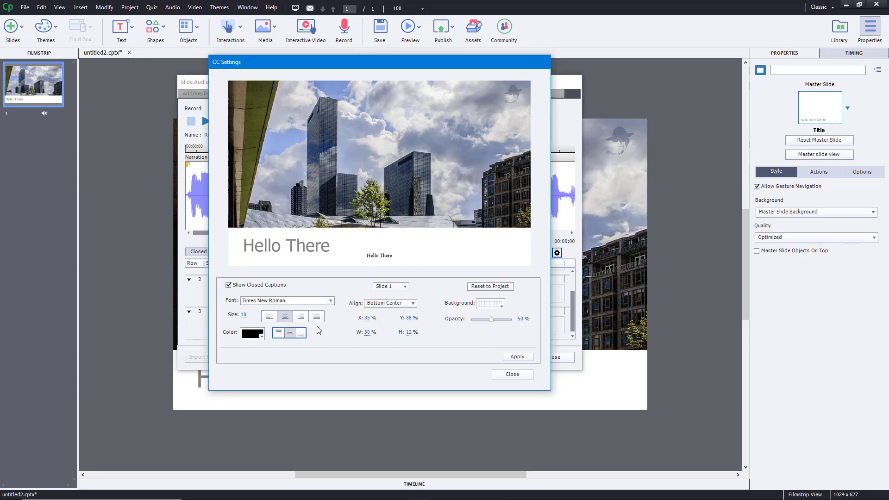
- Centre the captions horizontally at size 33 in Verdana, keeping black text, and apply
left_click(270, 316)
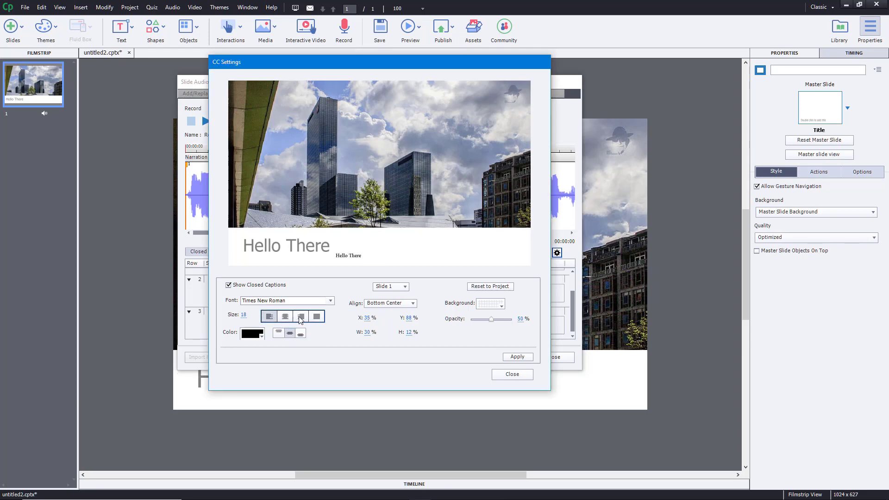
left_click(286, 319)
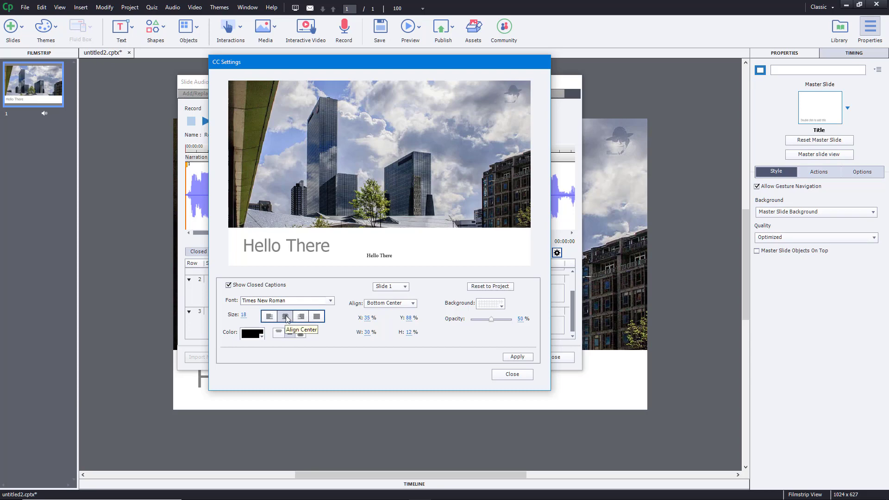
left_click_drag(244, 316, 257, 317)
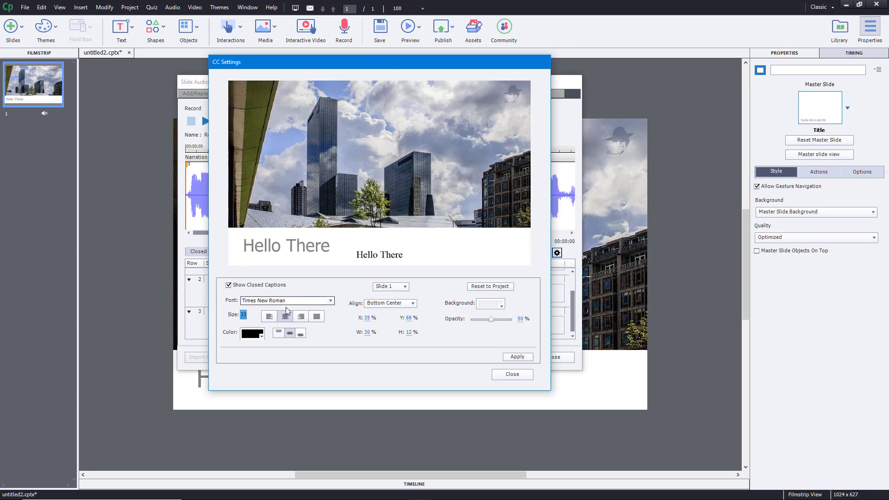
left_click(258, 335)
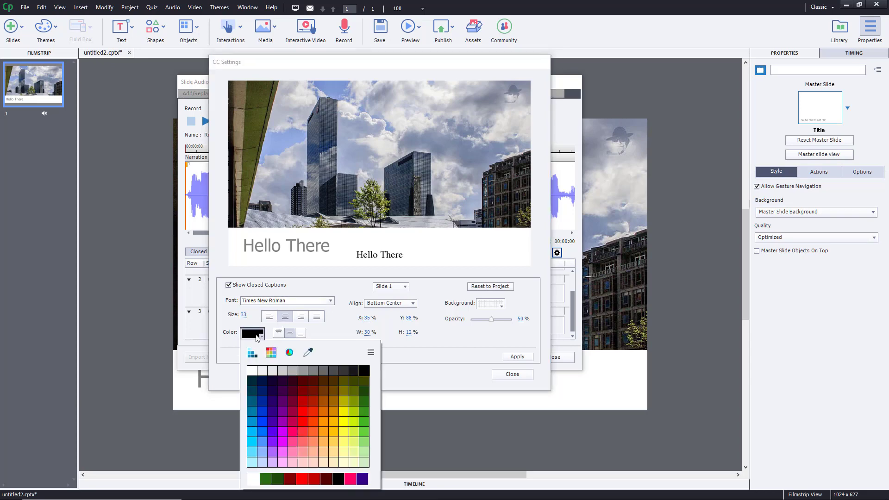
left_click(397, 347)
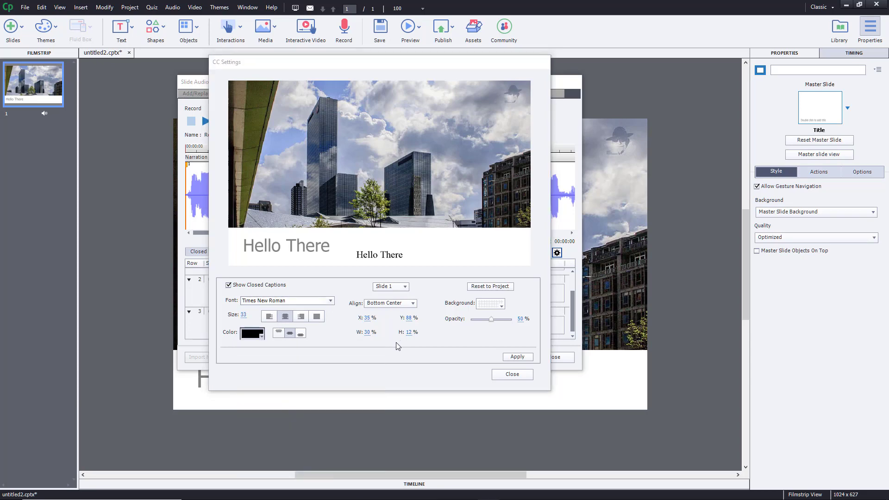
left_click(332, 303)
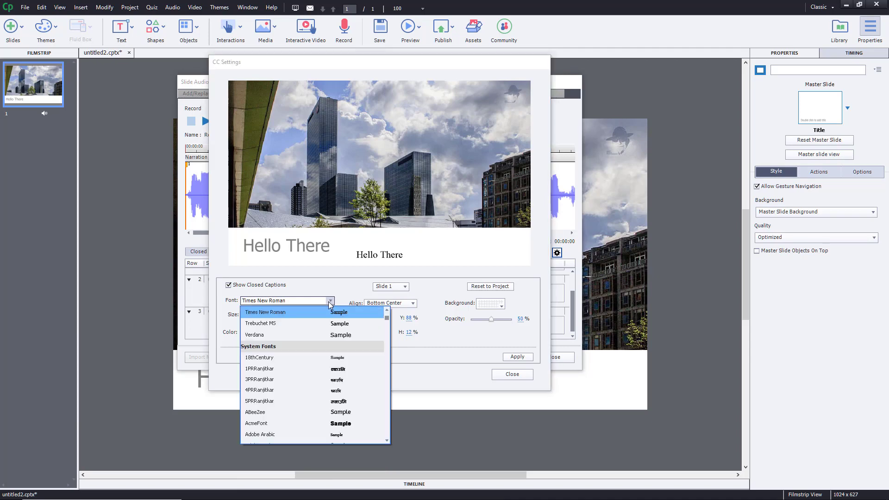
left_click(347, 335)
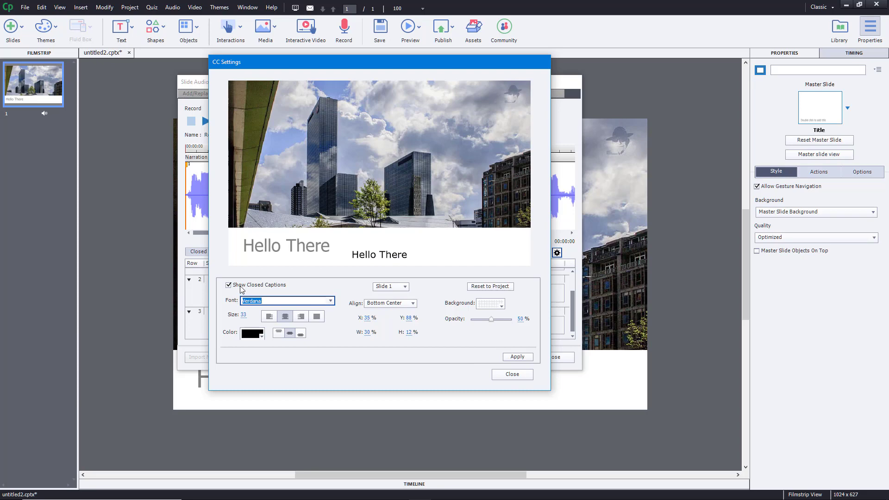
left_click(517, 357)
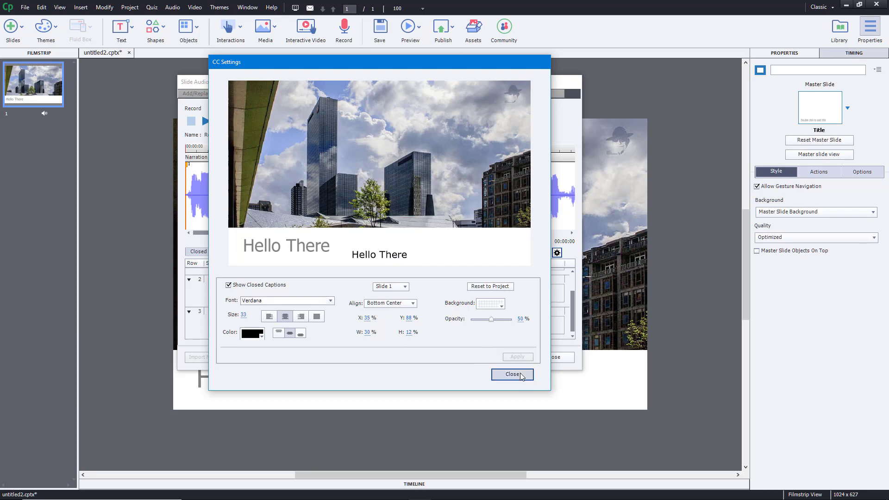
left_click(512, 374)
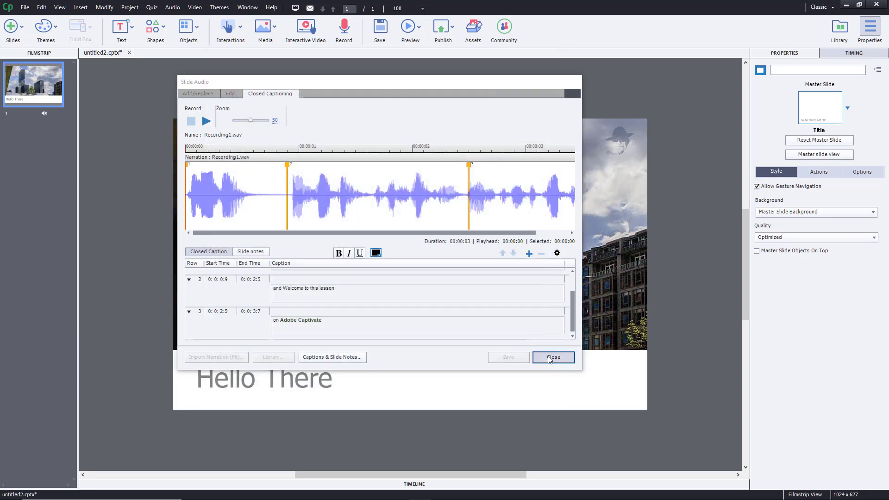
- Close Slide Audio, preview the whole project to watch the captions play, then close the preview
left_click(552, 358)
left_click(412, 28)
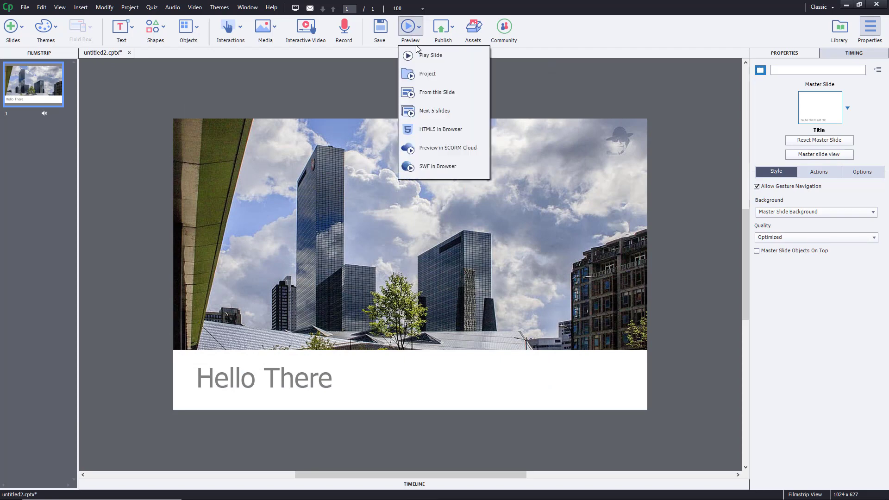
left_click(428, 75)
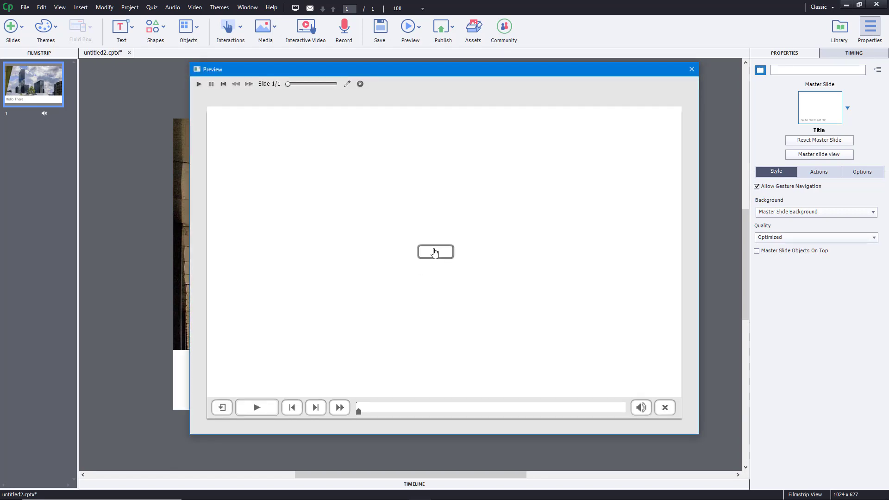
left_click(434, 252)
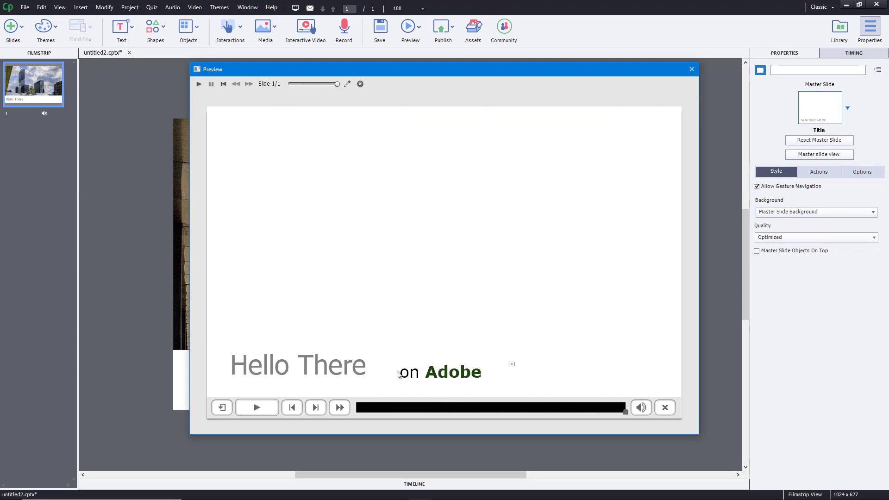
left_click(691, 69)
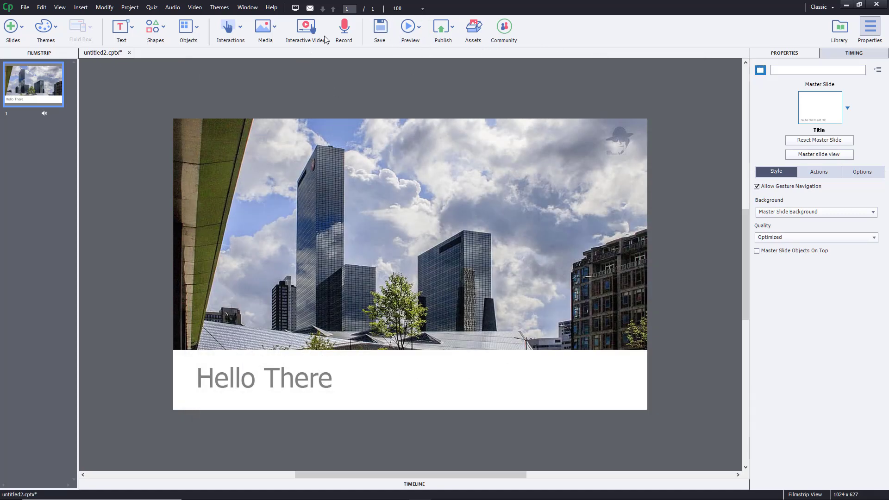
- In the slide's CC Settings, change caption size from 33 to 18, keep Custom position, and apply
left_click(343, 28)
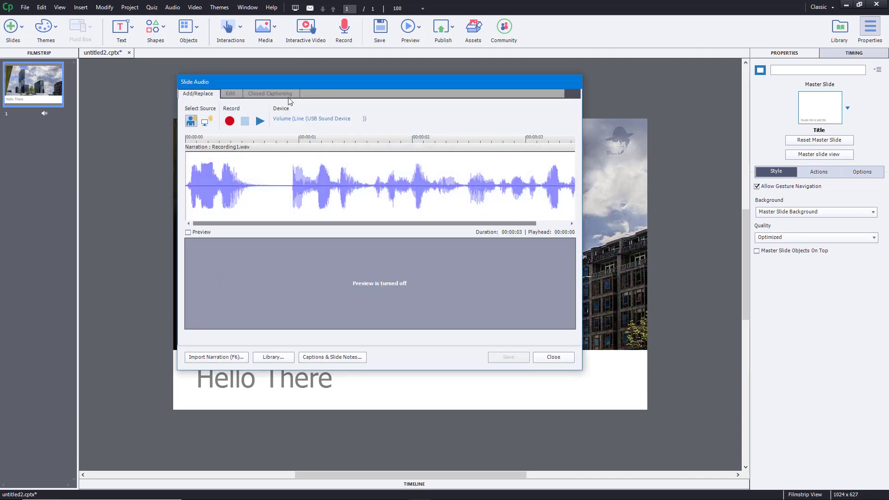
left_click(267, 94)
left_click(557, 252)
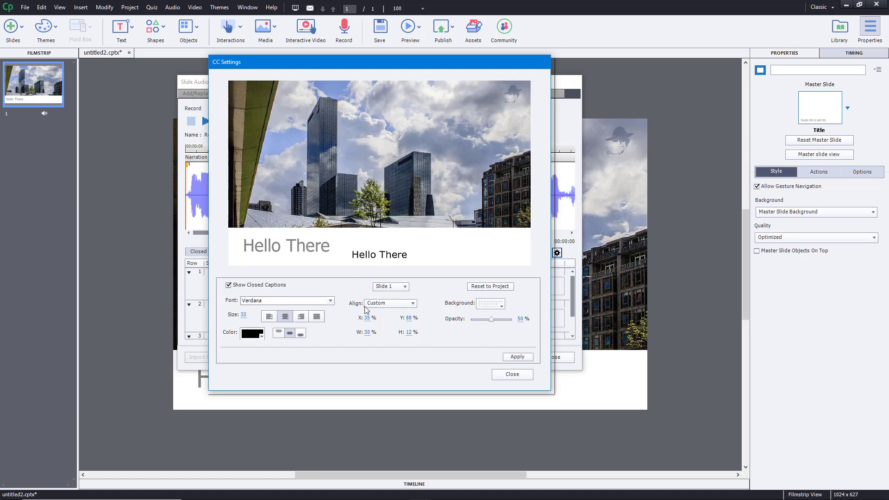
left_click(243, 317)
type("15")
key("Return")
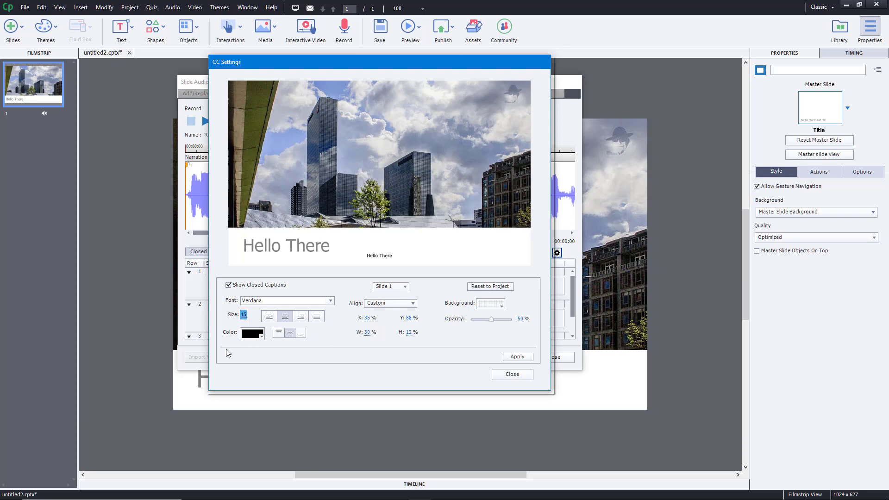
type("18")
key("Return")
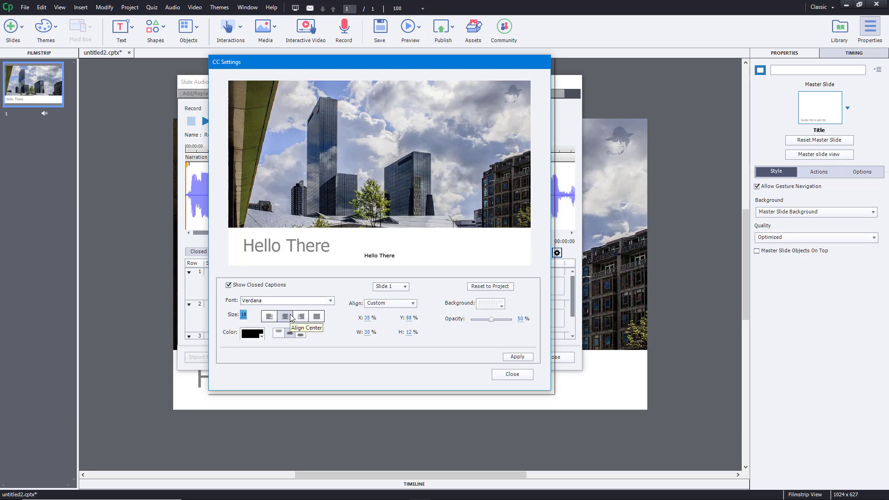
left_click(413, 303)
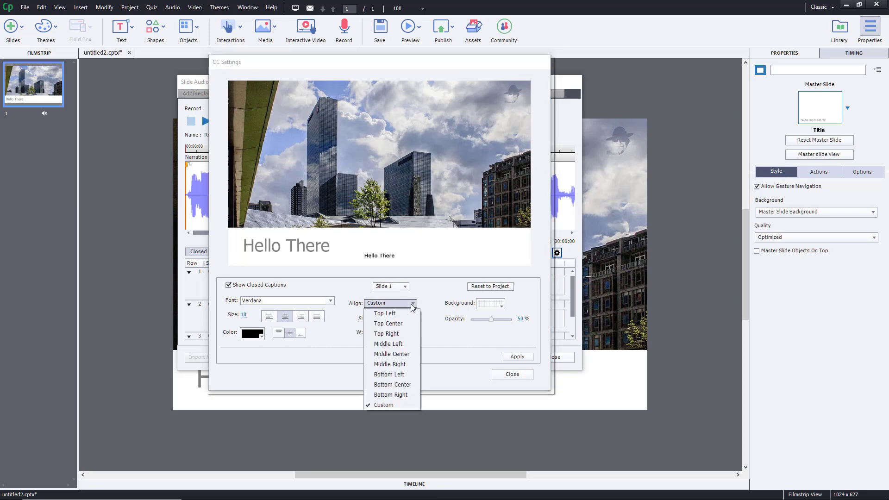
key("Escape")
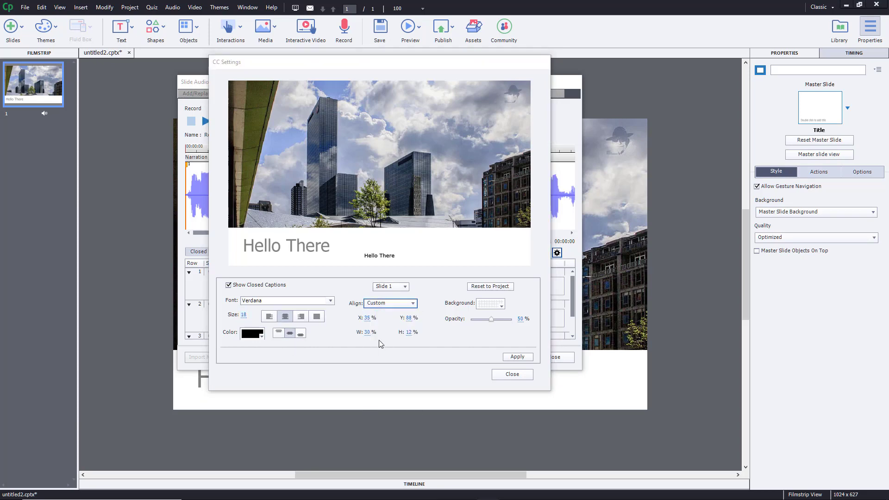
left_click(517, 356)
left_click(512, 375)
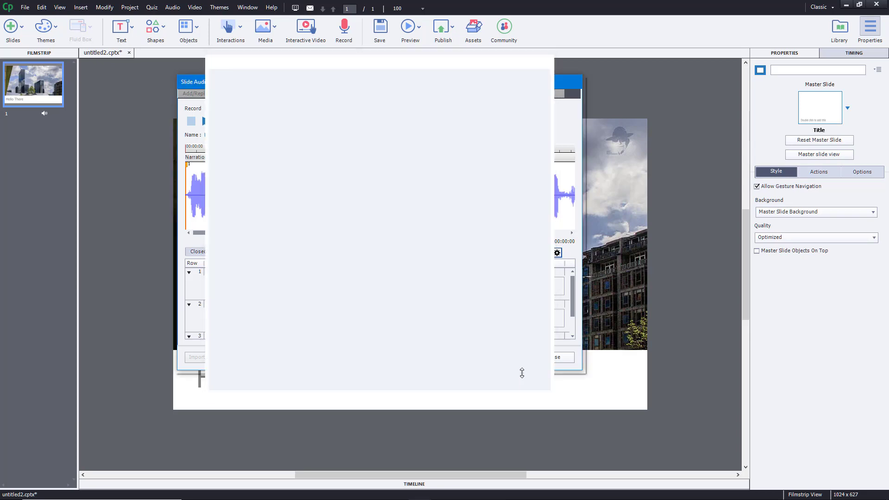
- Close Slide Audio and play a full project preview showing the smaller caption under the title
left_click(558, 357)
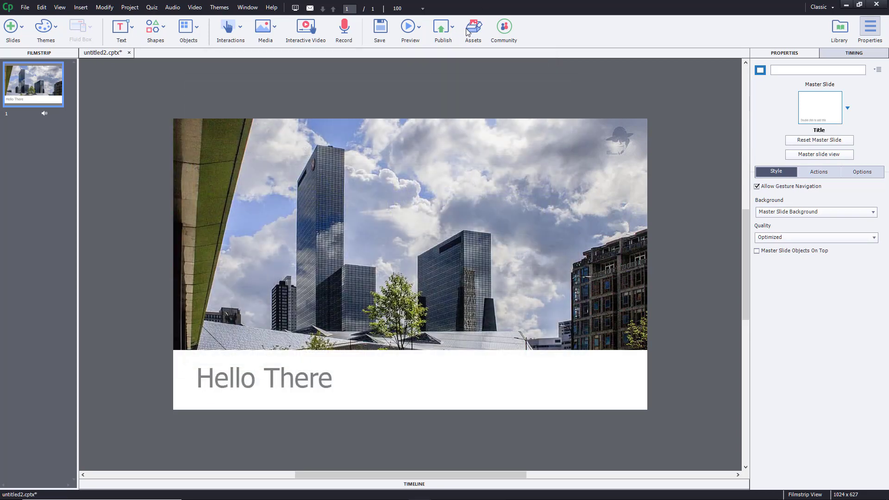
left_click(418, 29)
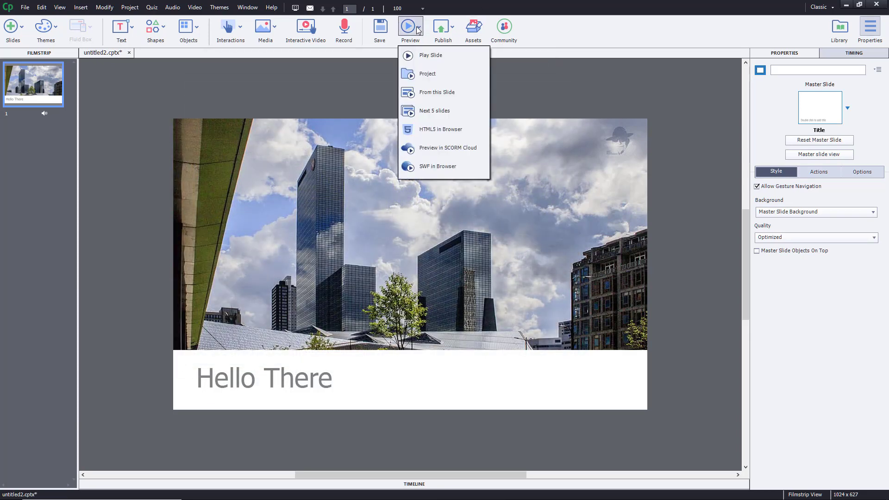
left_click(446, 75)
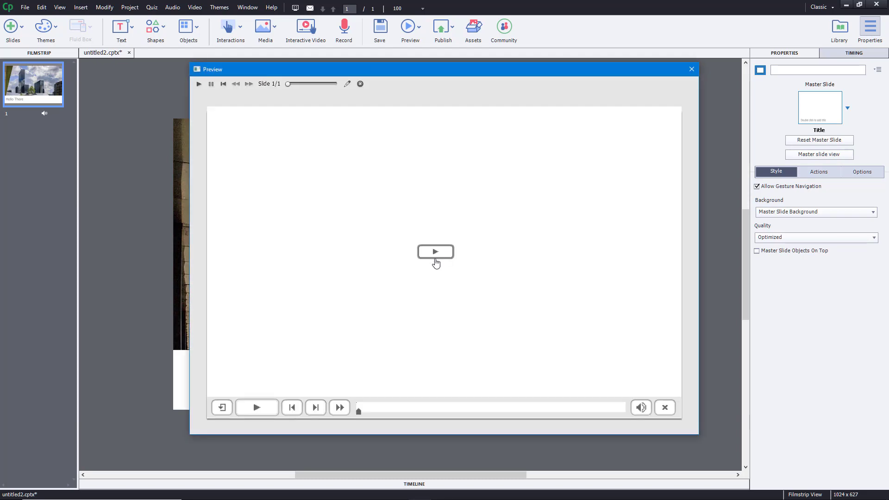
left_click(435, 259)
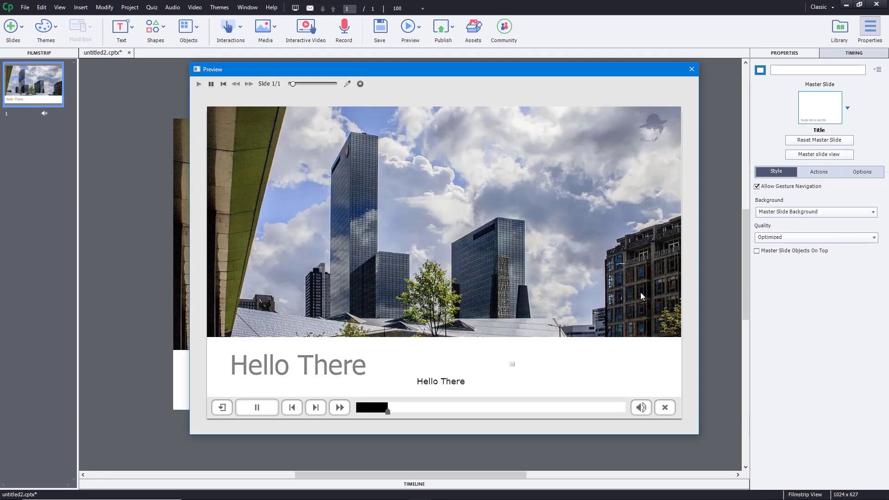